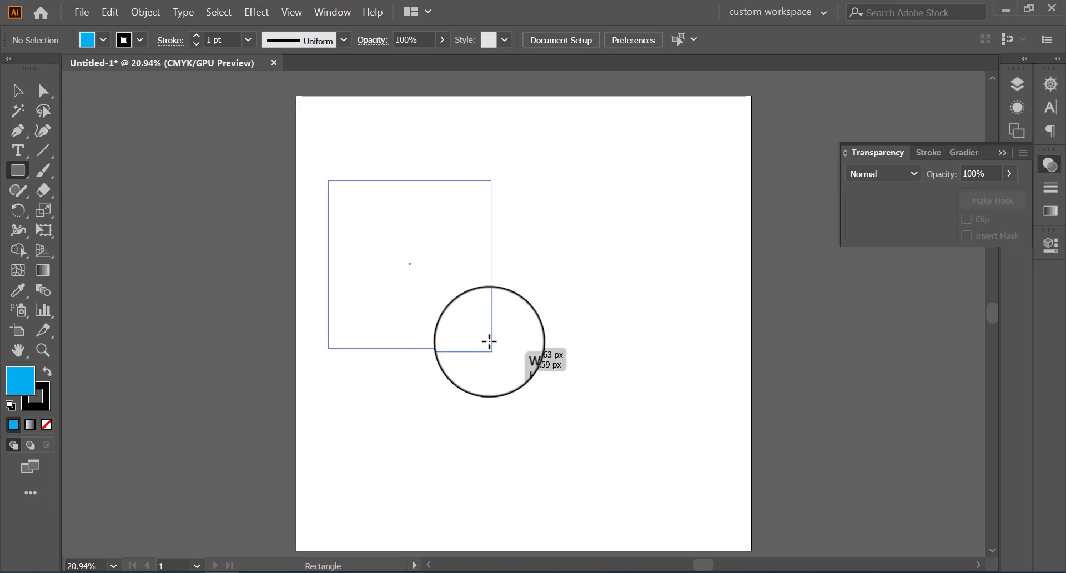
Erase two roughly vertical lines through the blue rectangle with the Eraser tool, splitting it into three parts
left_click(48, 185)
left_click(131, 195)
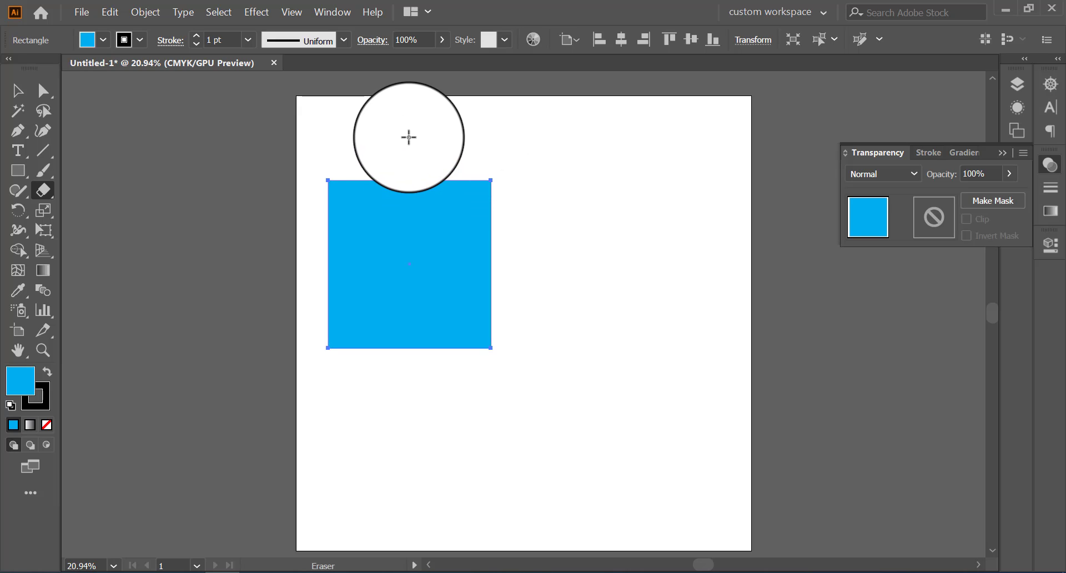
left_click_drag(409, 147, 429, 284)
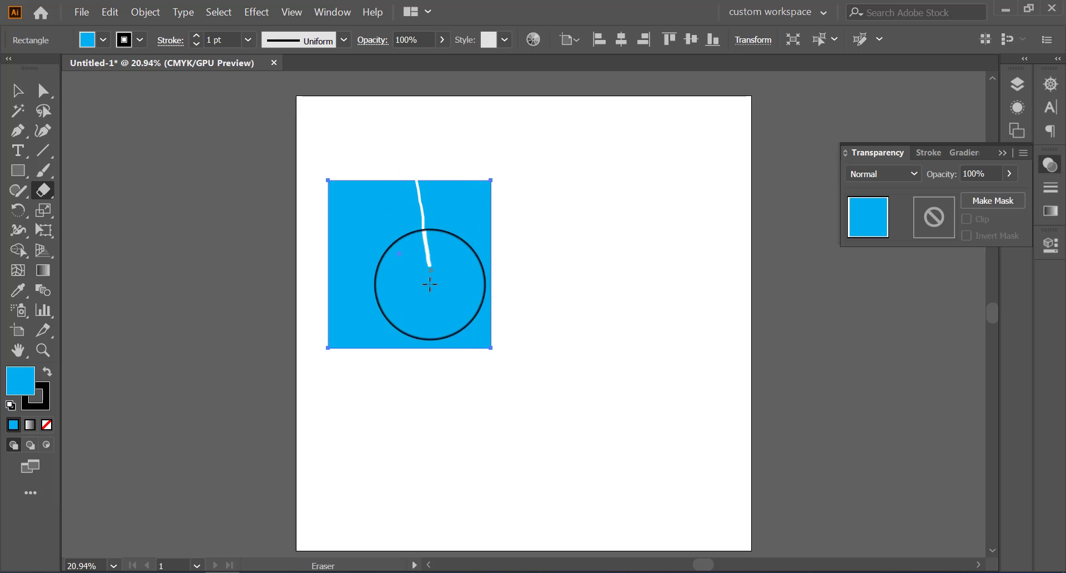
left_click_drag(430, 352, 430, 358)
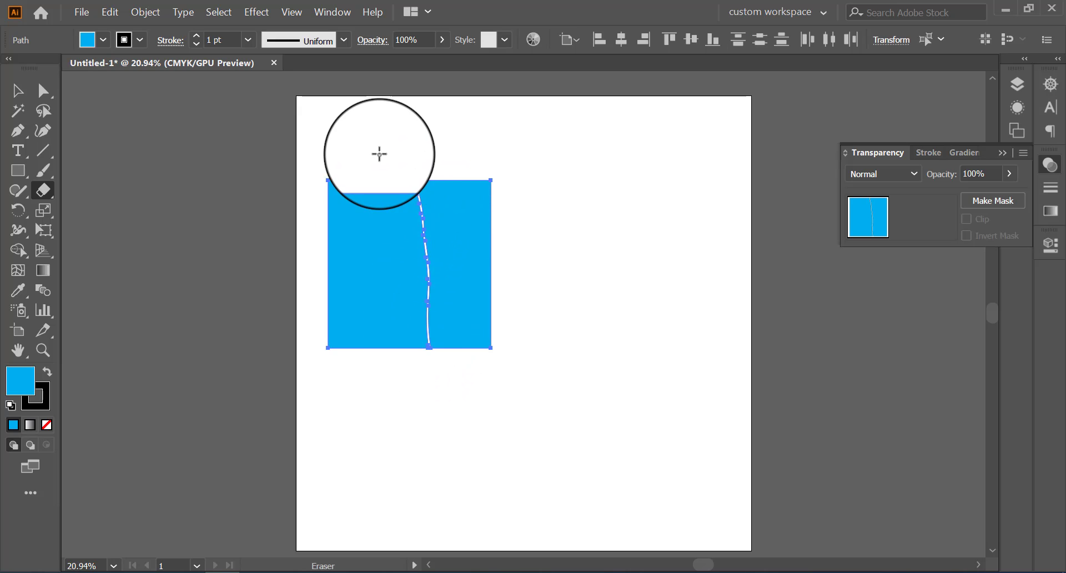
left_click_drag(379, 154, 388, 381)
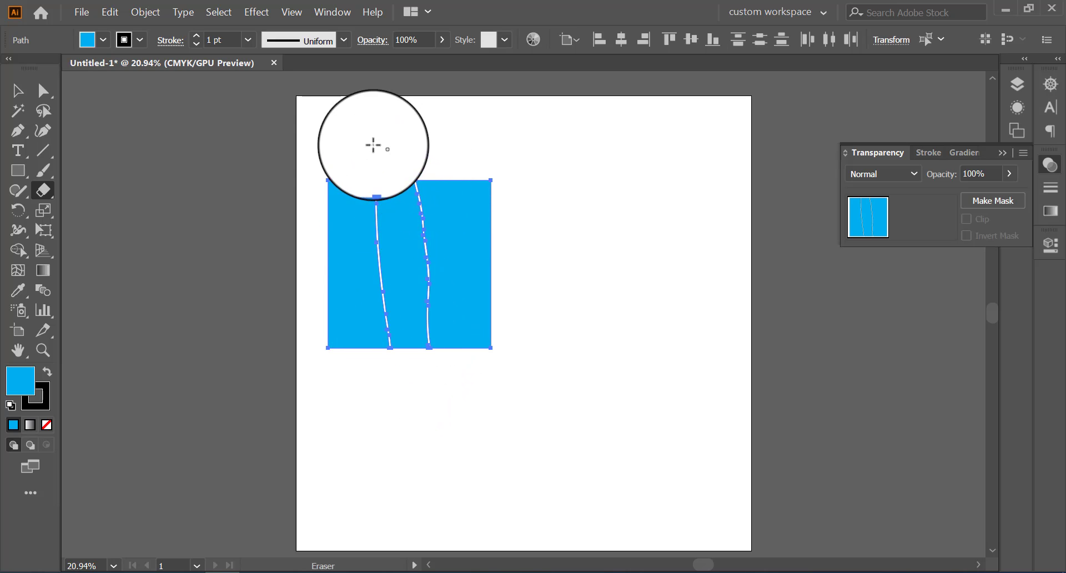
Set the stroke weight of the three cut parts to 7 pt and deselect them
left_click(196, 36)
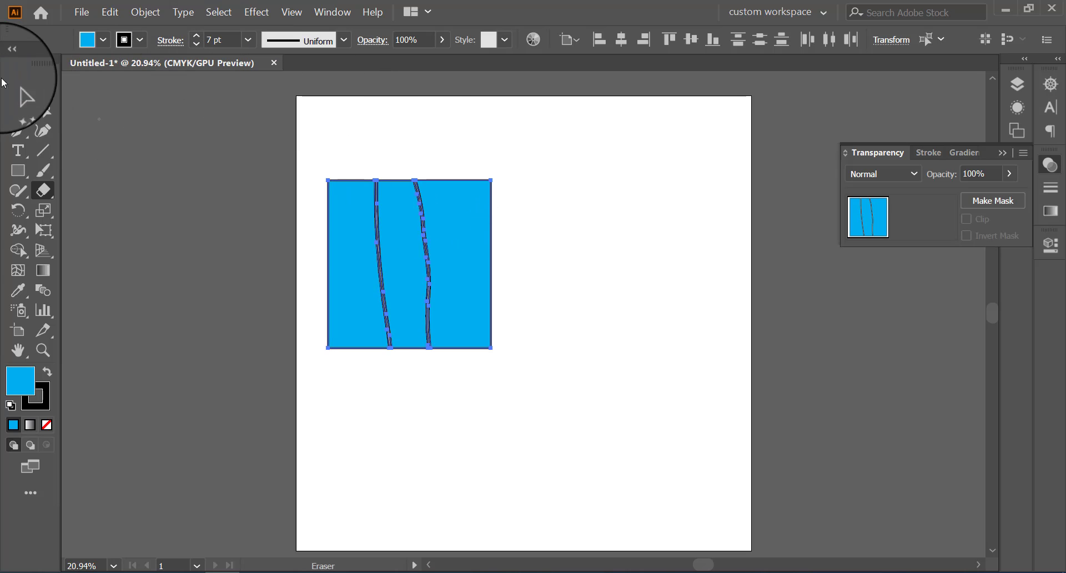
left_click(18, 92)
left_click(549, 131)
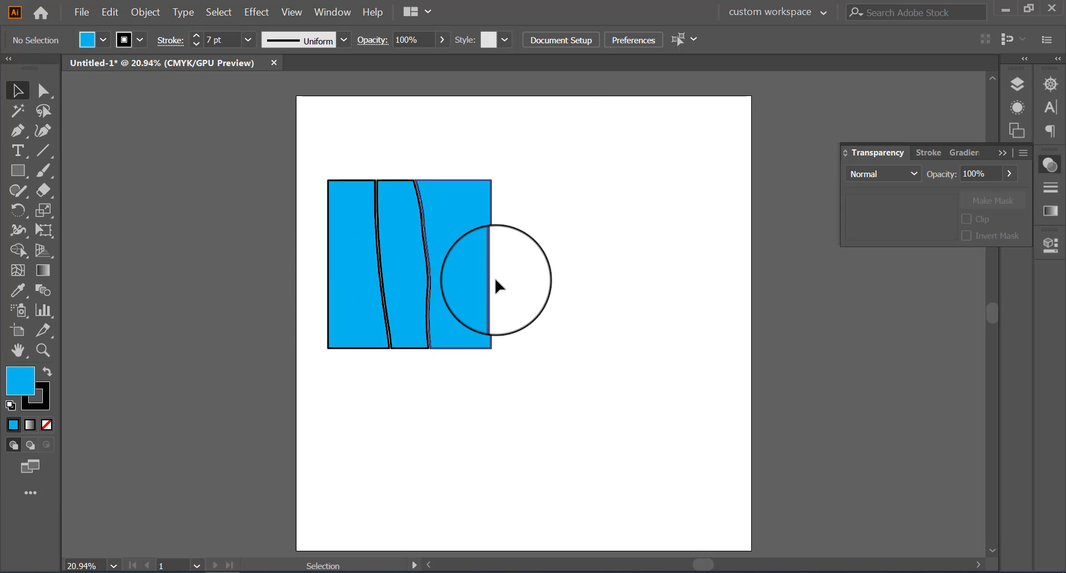
Erase two roughly horizontal lines across all the blue parts with nothing selected
left_click(43, 190)
left_click_drag(321, 226, 509, 242)
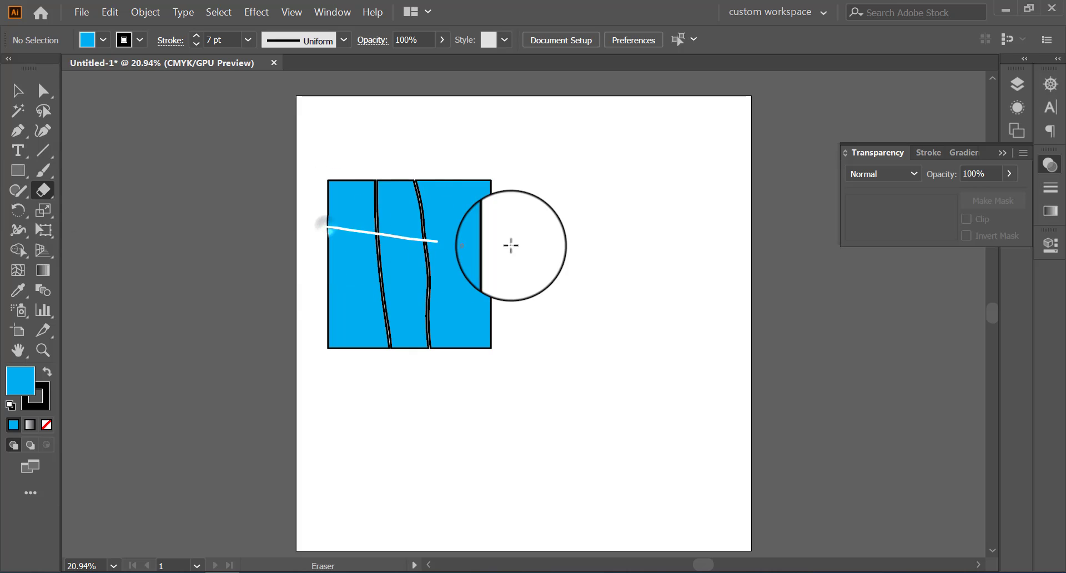
left_click_drag(320, 261, 517, 283)
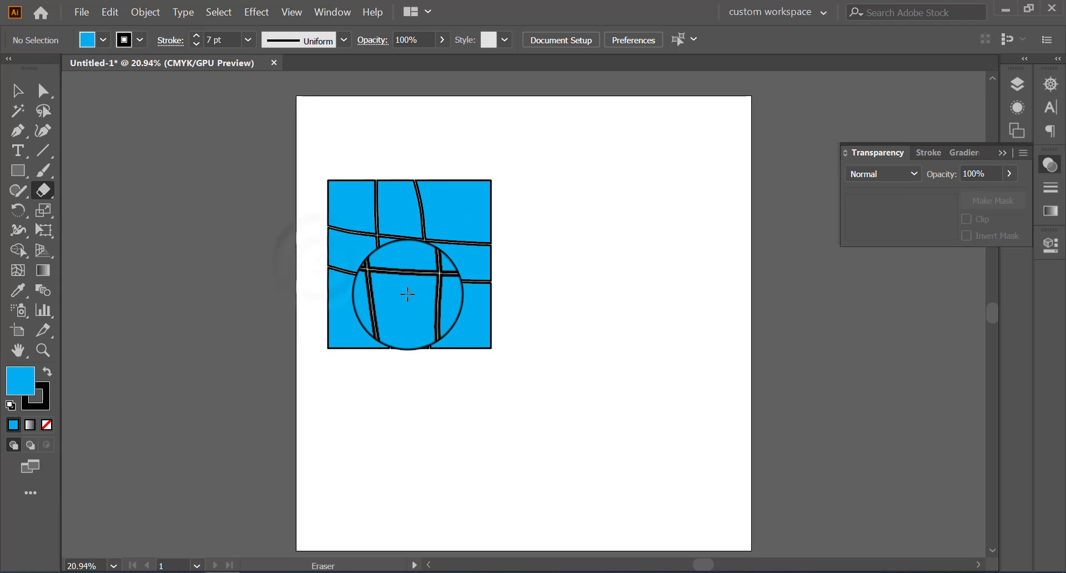
Move the three right-hand pieces and the bottom middle piece away from the rest of the cut rectangle
mouse_move(404, 172)
left_mouse_down()
mouse_move(449, 239)
mouse_move(427, 227)
mouse_move(544, 173)
left_mouse_up()
left_click(20, 90)
left_click_drag(468, 264, 533, 269)
left_click_drag(474, 325, 505, 359)
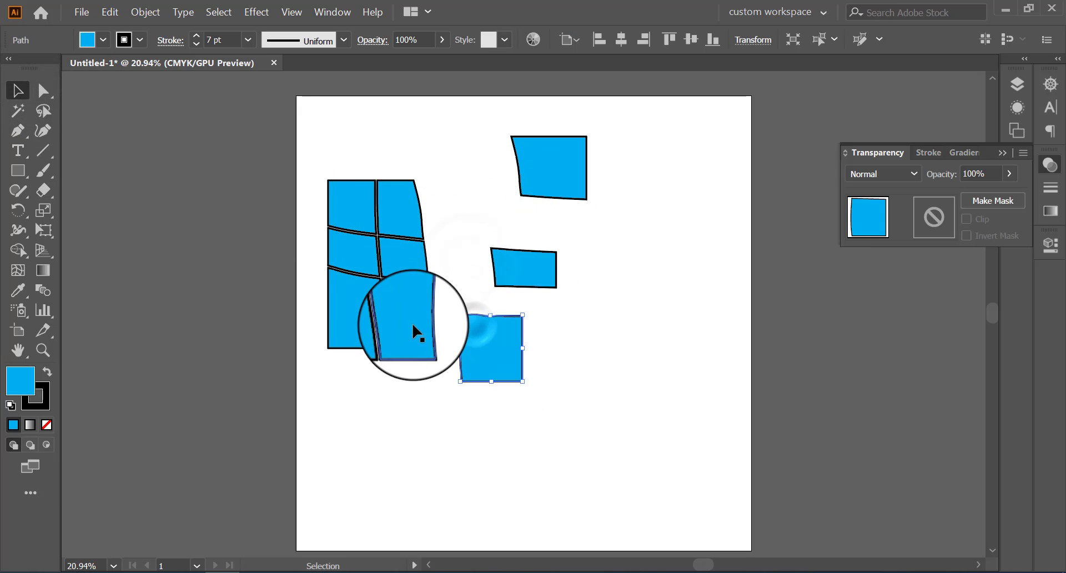
left_click_drag(412, 325, 412, 382)
Delete all the cut pieces and draw a new, larger blue rectangle in the middle of the artboard
left_click_drag(319, 142, 652, 444)
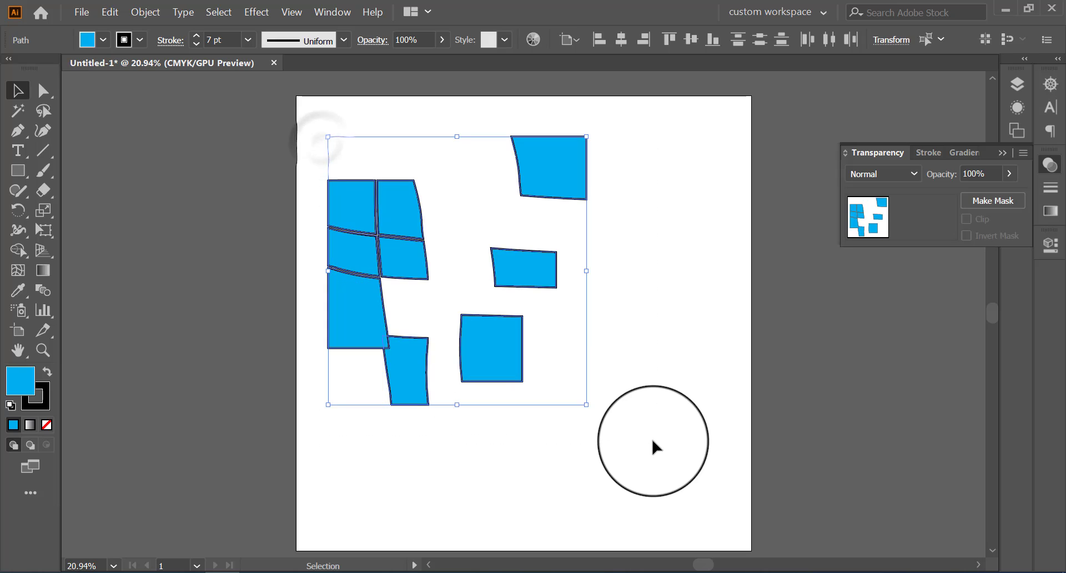
key("Delete")
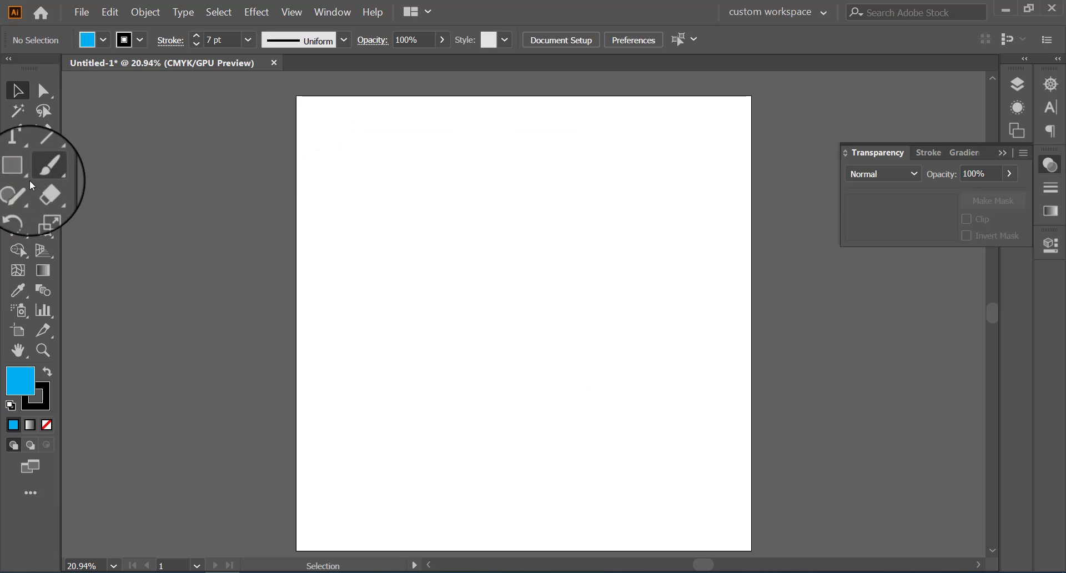
left_click(18, 171)
left_click_drag(355, 189, 643, 413)
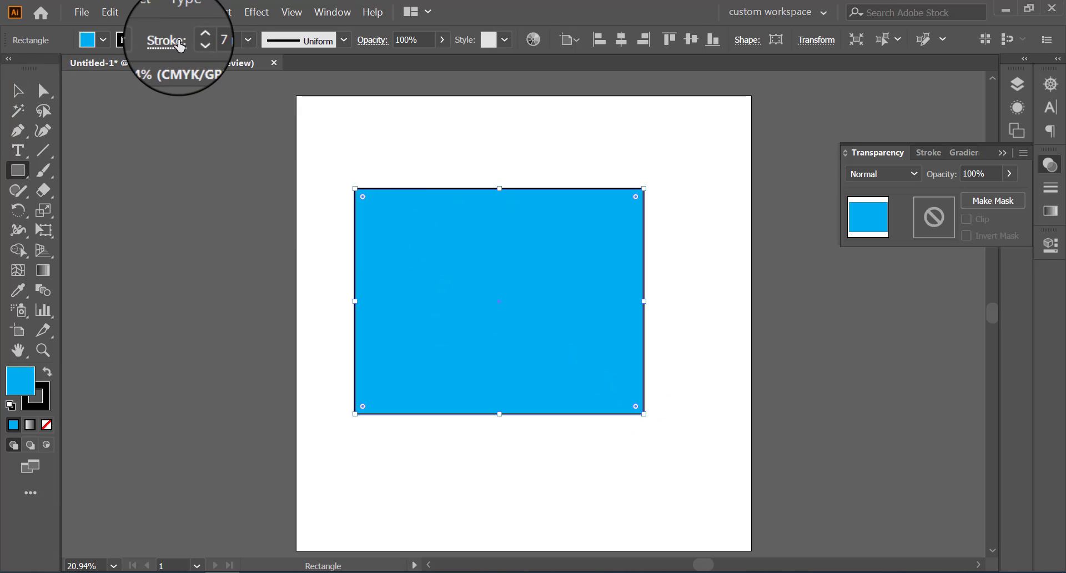
Set the new rectangle's stroke weight to 1 pt
left_click(197, 37)
left_click(197, 36)
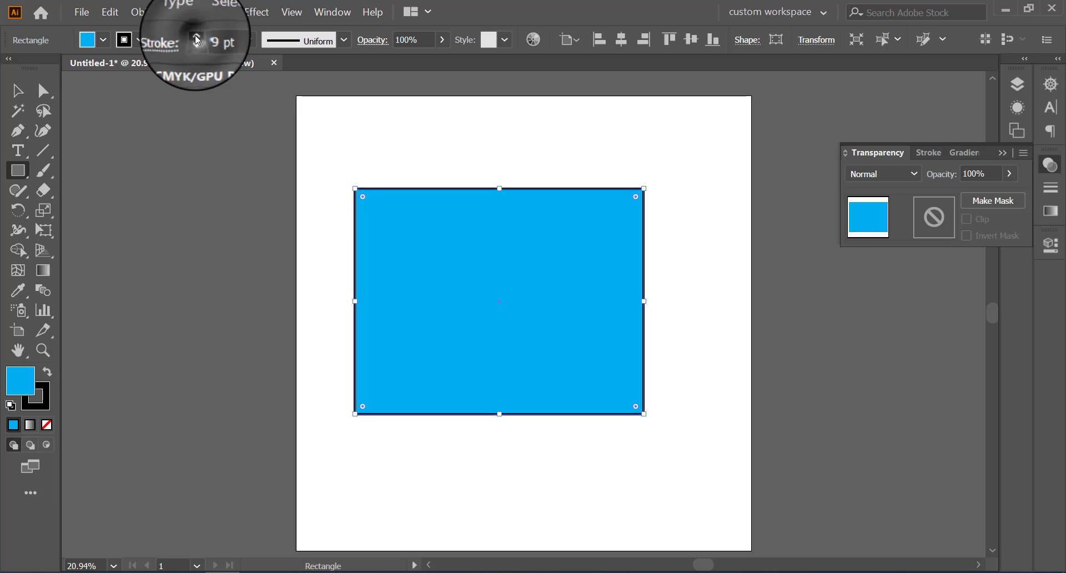
left_click(197, 36)
left_click(248, 41)
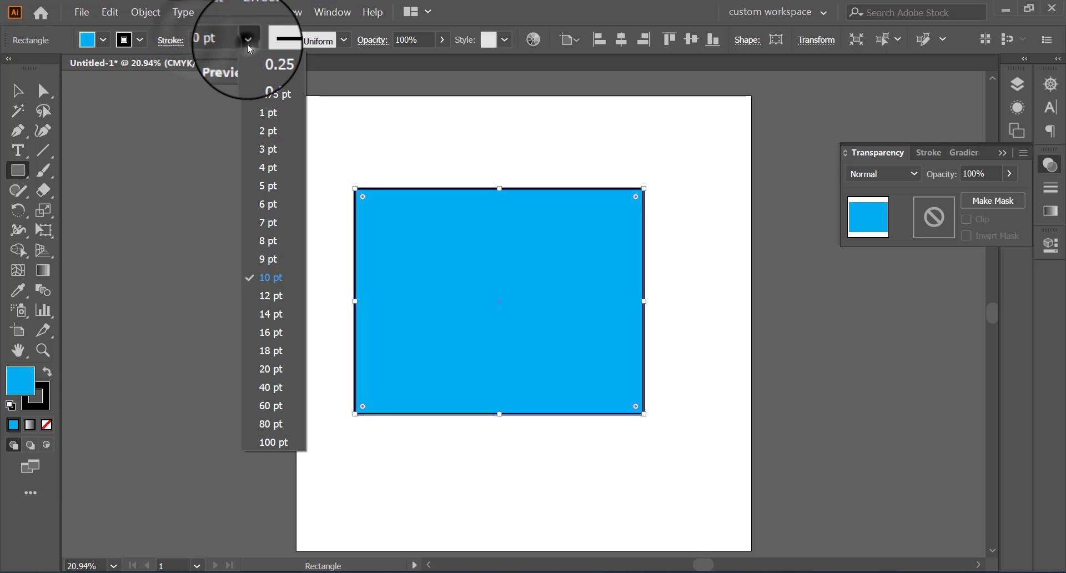
left_click(266, 113)
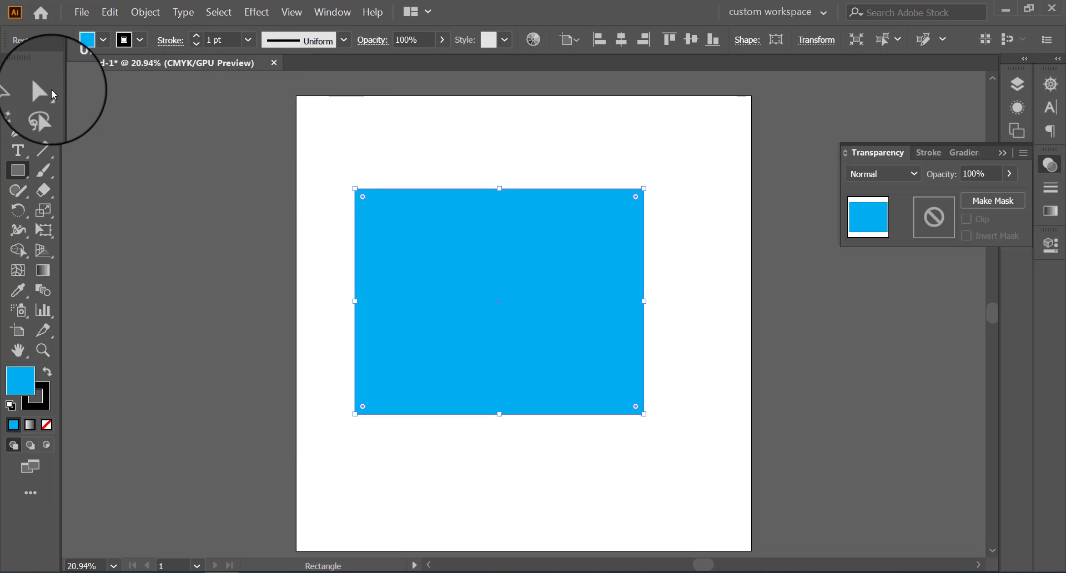
left_click(18, 90)
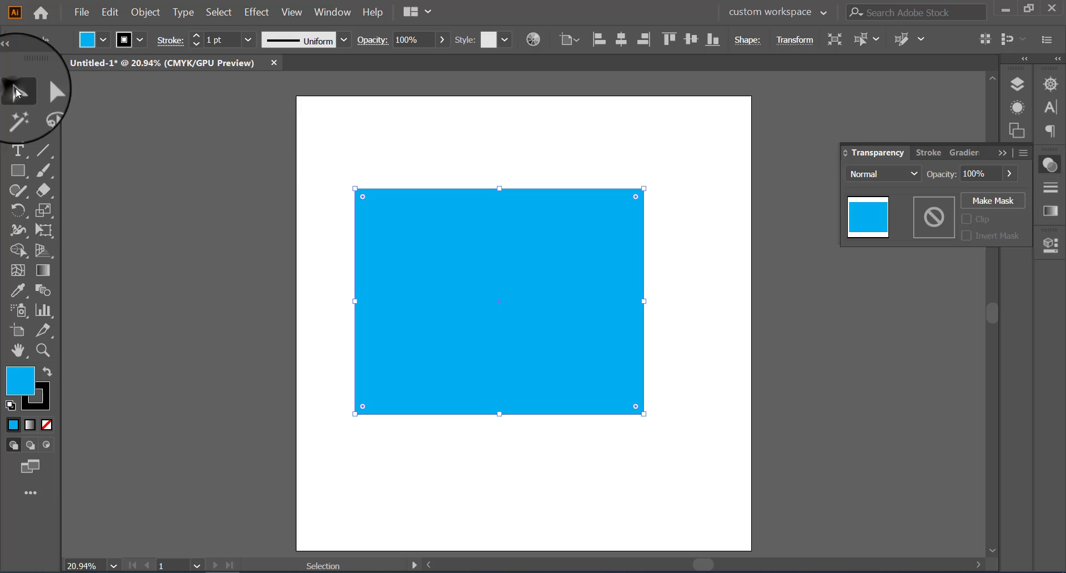
Erase straight-edged rectangular areas from all four sides of the blue rectangle with the Eraser, leaving a small block
left_click(45, 190)
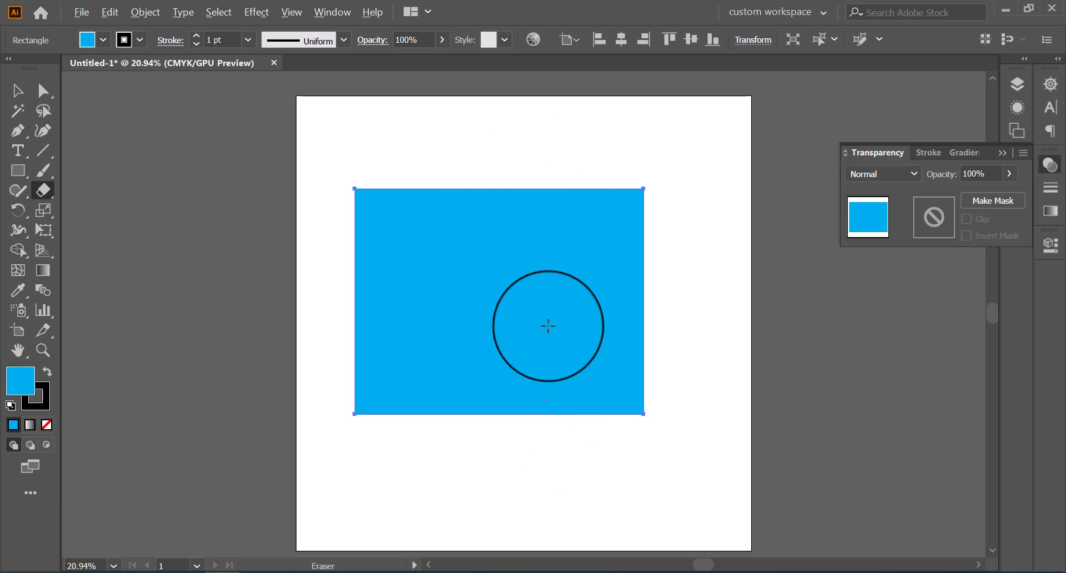
left_click_drag(524, 120, 662, 447)
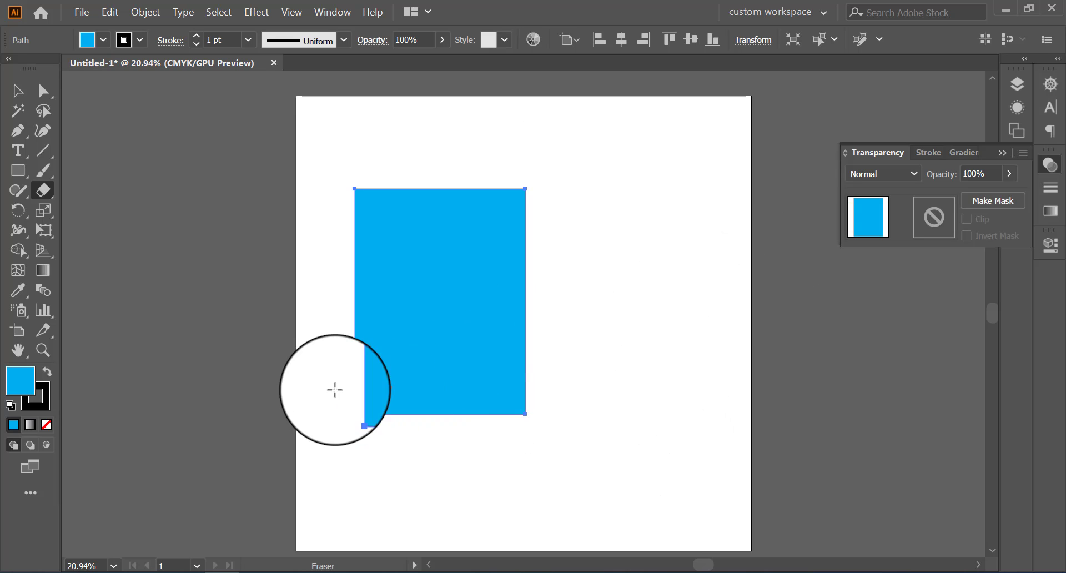
left_click_drag(295, 373, 660, 448)
left_click_drag(340, 163, 428, 420)
mouse_move(346, 321)
left_mouse_down()
mouse_move(644, 368)
mouse_move(693, 420)
mouse_move(688, 409)
left_mouse_up()
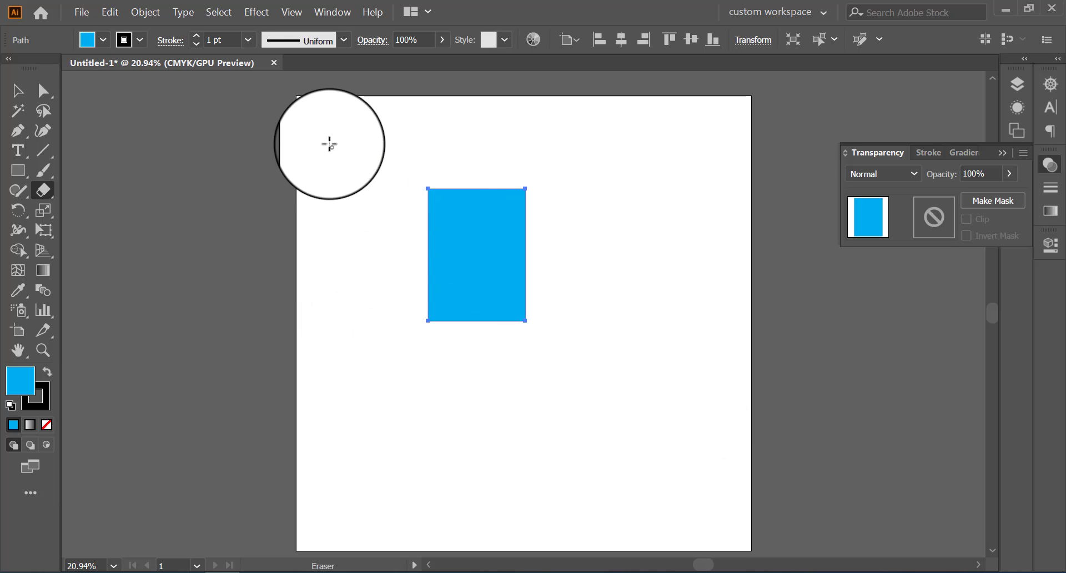
left_click_drag(337, 152, 617, 256)
left_click_drag(481, 166, 561, 361)
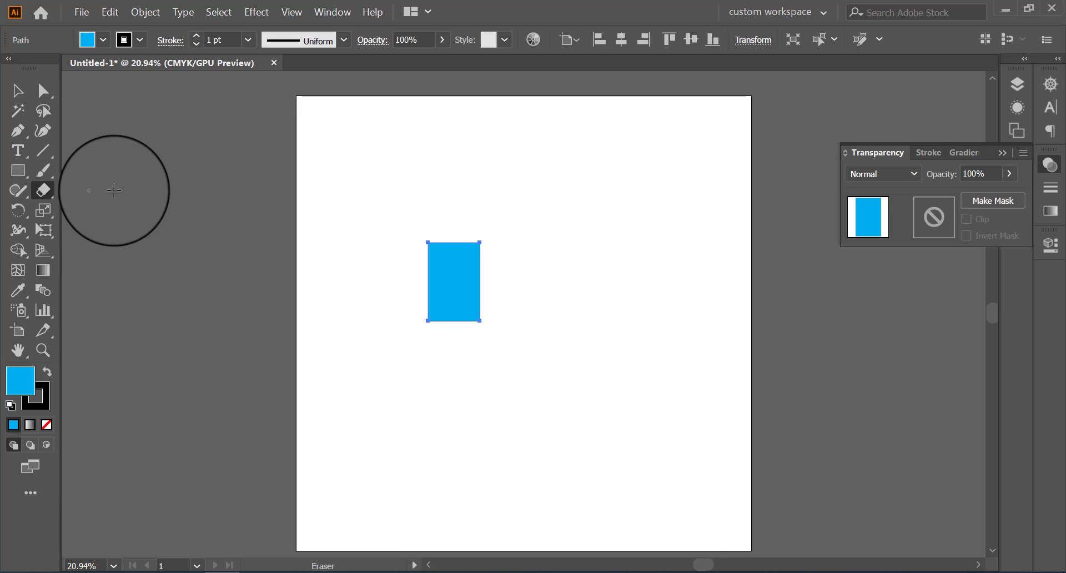
Set the Eraser's angle to 180° and its size to the maximum, and erase the remaining blue block
double_click(49, 191)
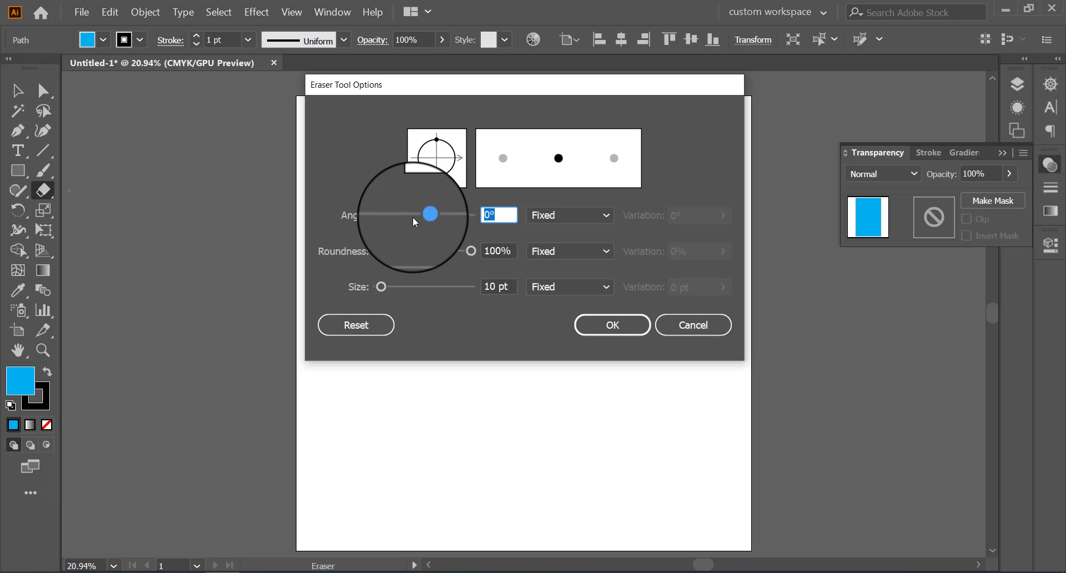
left_click_drag(428, 215, 478, 216)
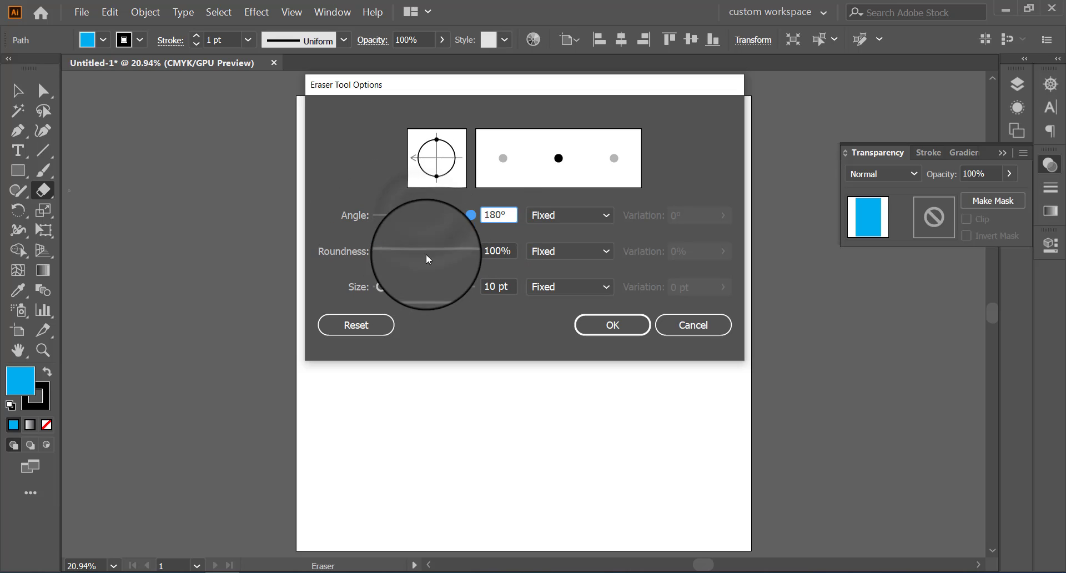
left_click_drag(382, 286, 498, 300)
left_click(577, 326)
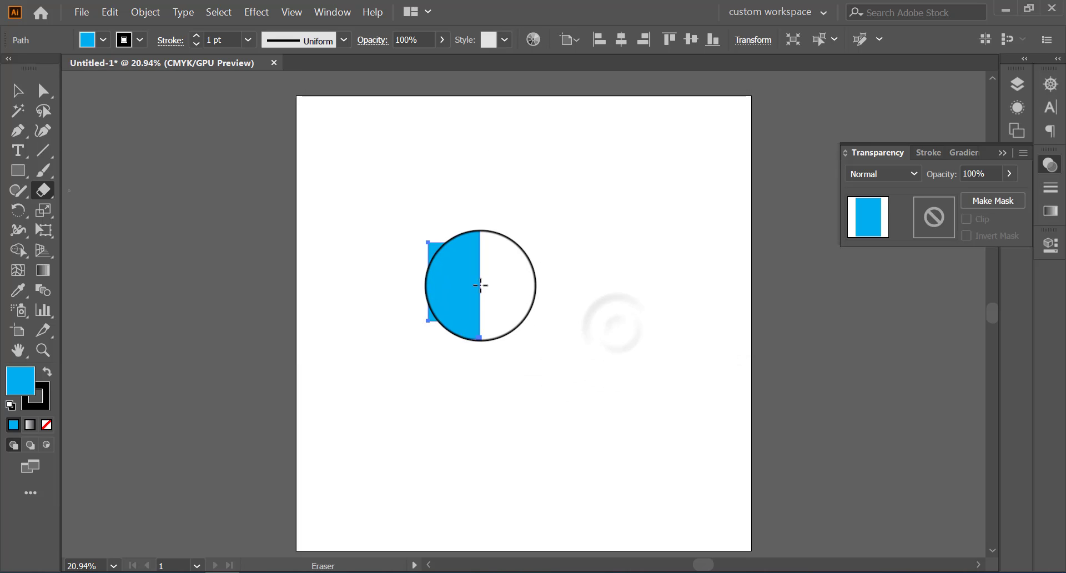
left_click_drag(452, 229, 457, 305)
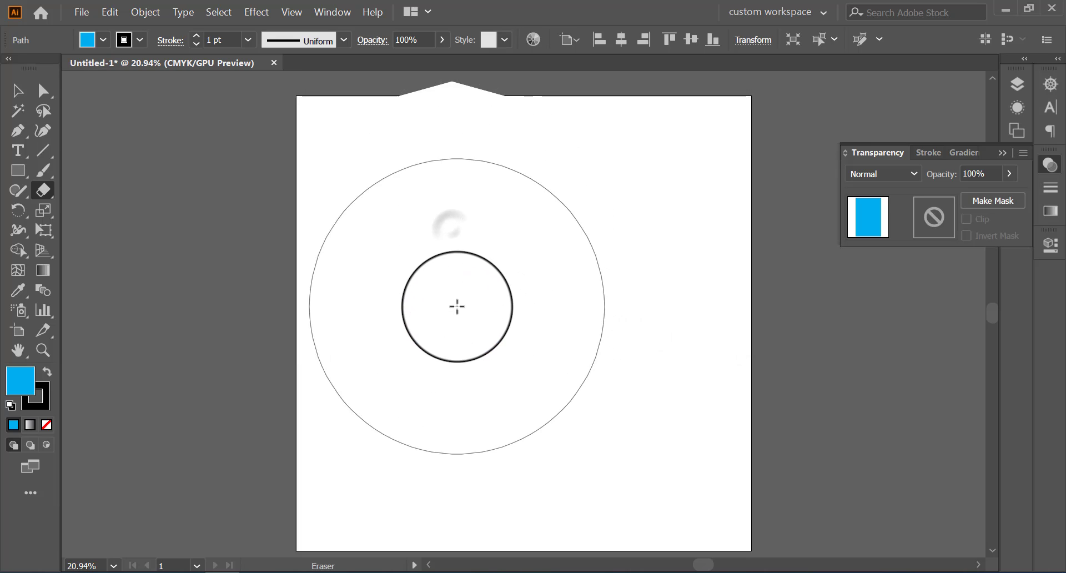
Draw a very large blue rectangle extending past the artboard's right and bottom edges
left_click(12, 171)
left_click_drag(307, 128, 874, 563)
scroll(759, 456, "up", 5)
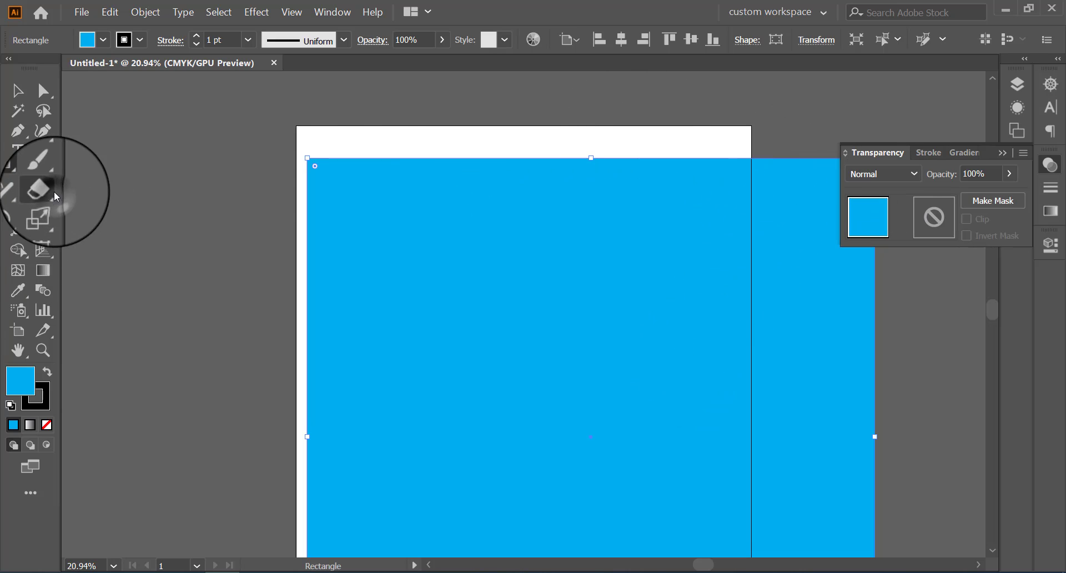
Erase one very wide downward swath from the top edge of the large blue rectangle
left_click_drag(576, 133, 591, 456)
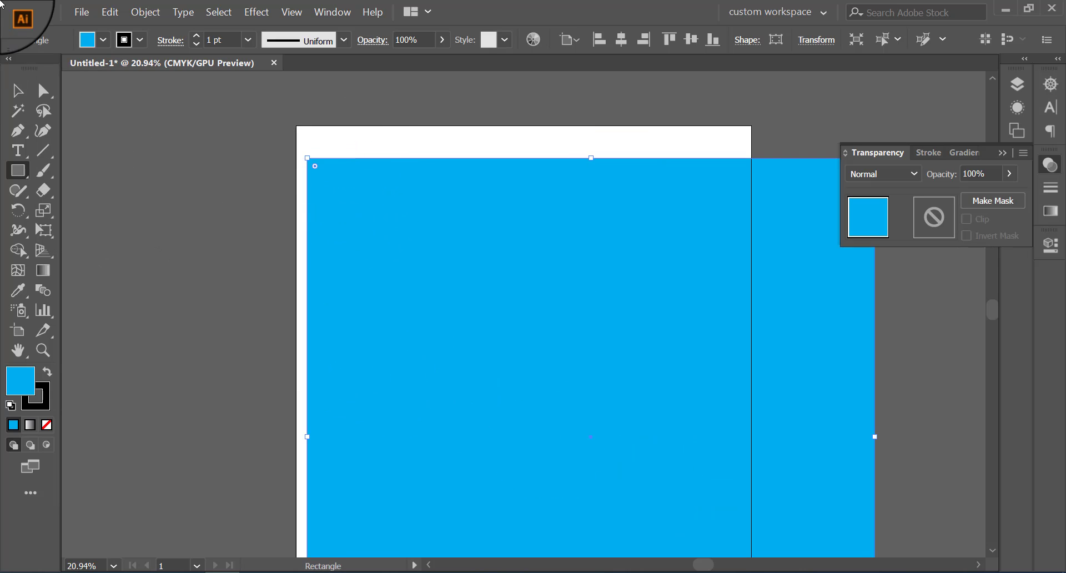
left_click(43, 191)
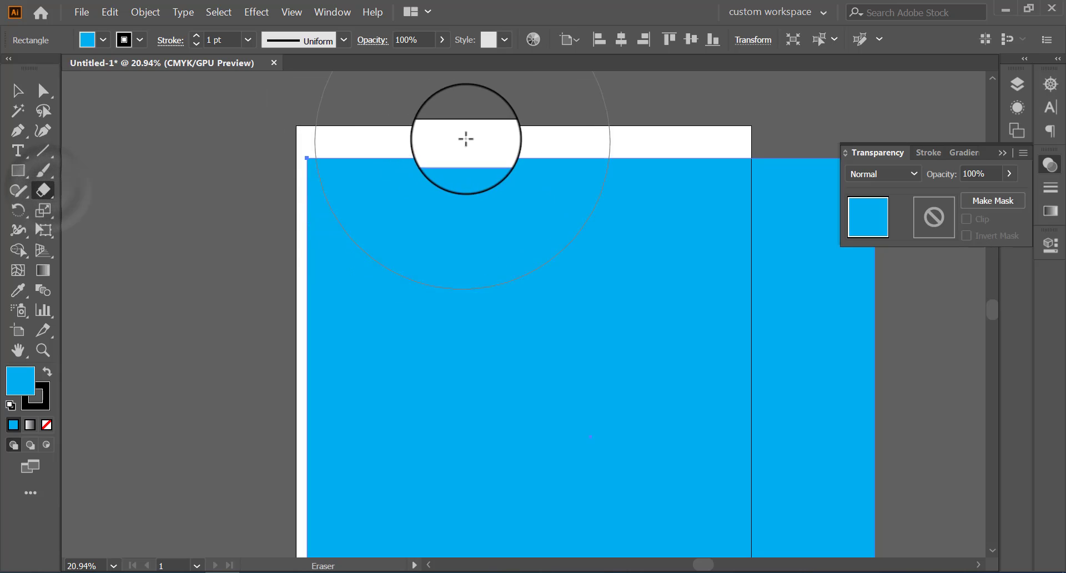
left_click_drag(528, 157, 604, 414)
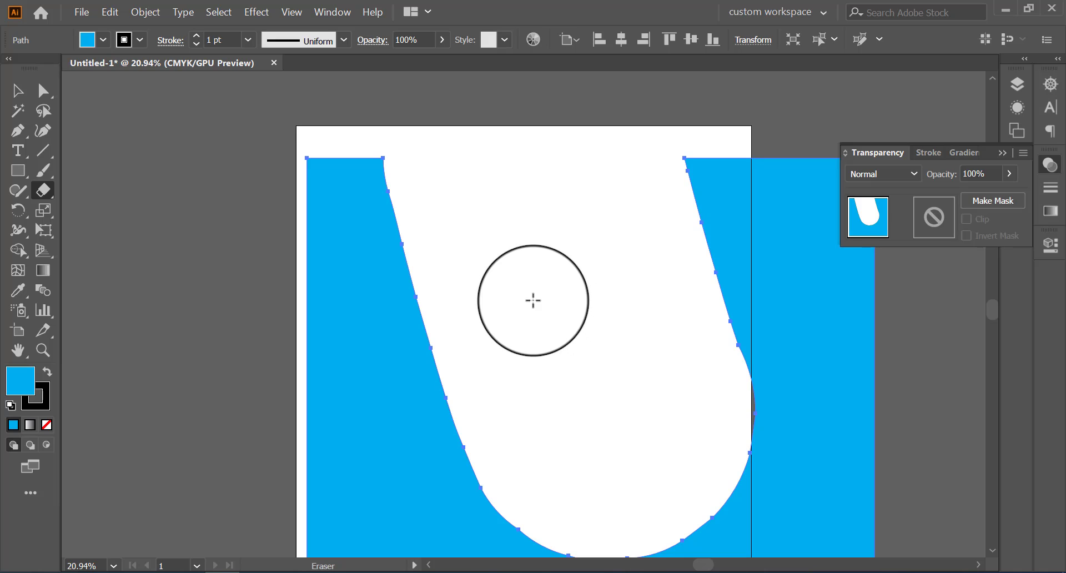
Erase three narrower strokes with smaller eraser sizes in the lower part of the large blue rectangle
scroll(533, 301, "down", 5)
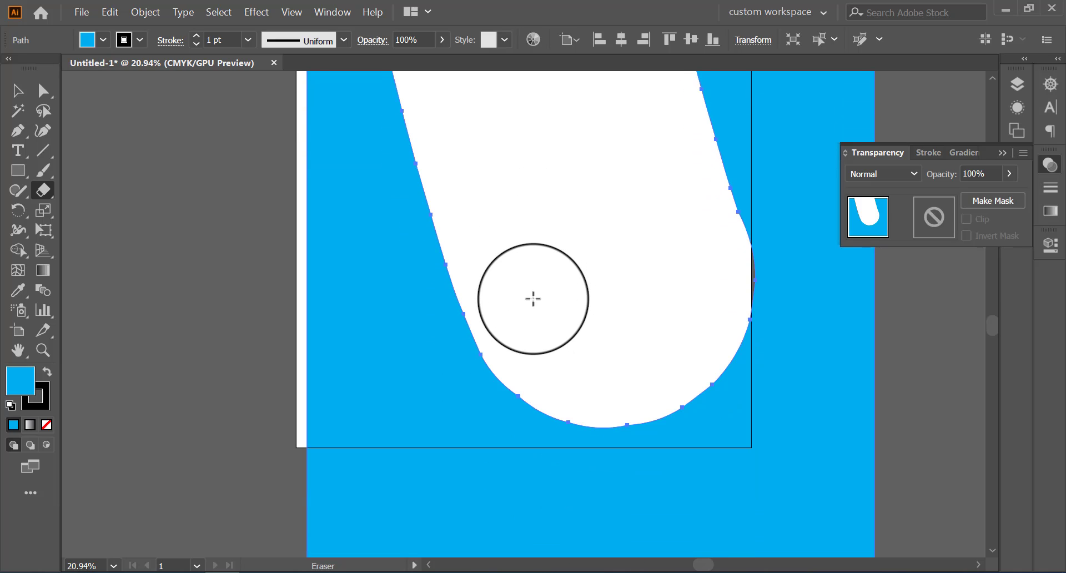
left_click_drag(317, 318, 425, 371)
scroll(422, 416, "down", 1)
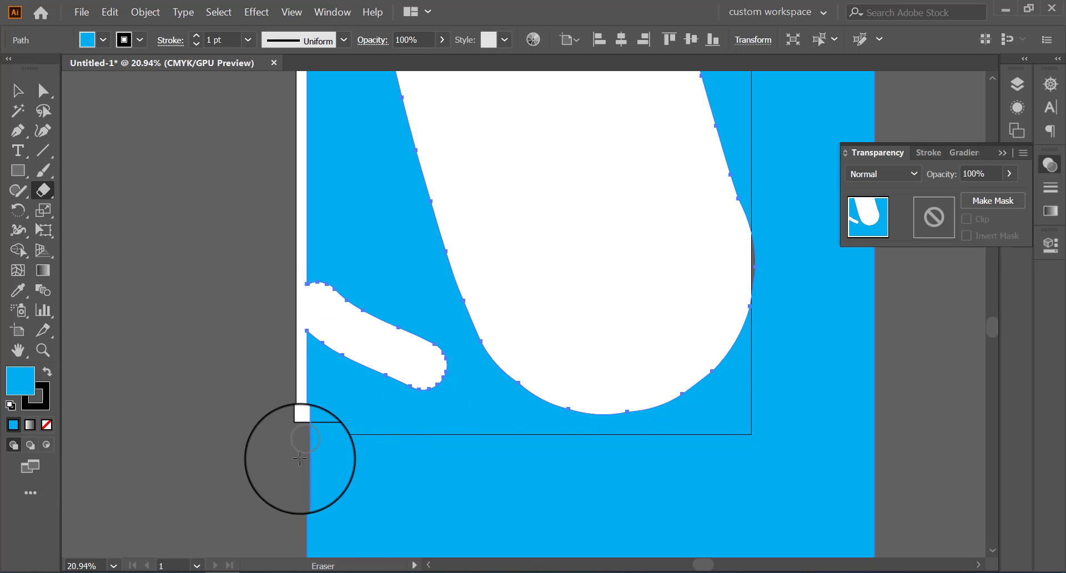
left_click_drag(376, 466, 681, 468)
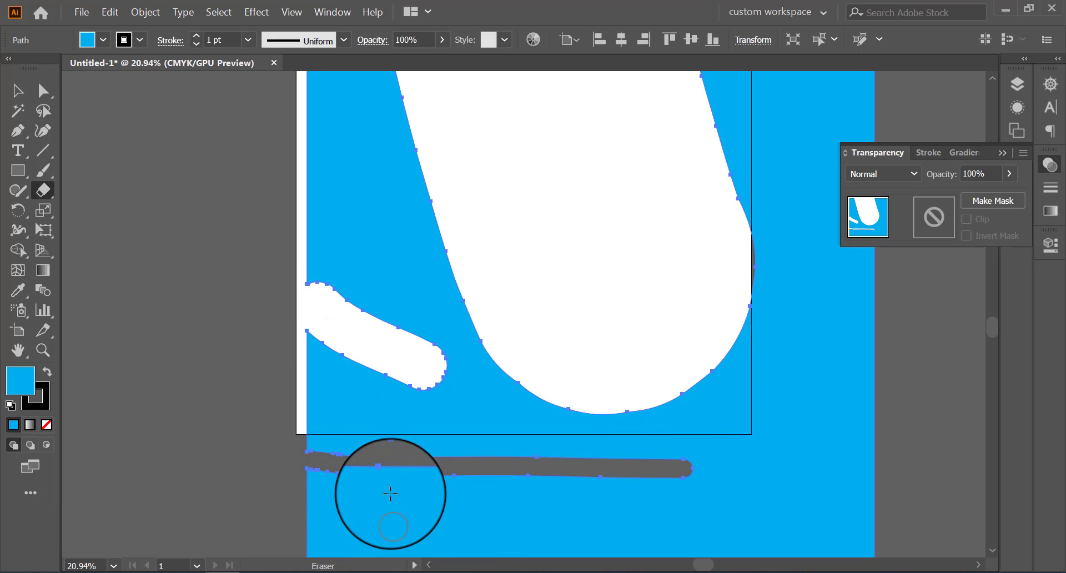
mouse_move(814, 414)
left_mouse_down()
mouse_move(792, 443)
mouse_move(768, 466)
left_mouse_up()
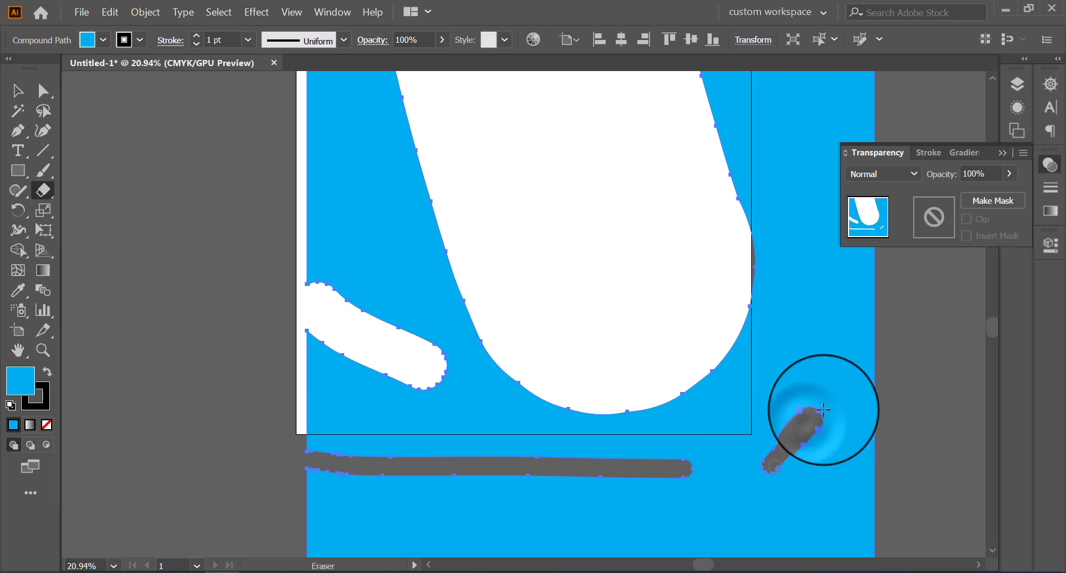
Try an eraser angle of -180° and reset the Eraser tool options to their defaults
double_click(45, 188)
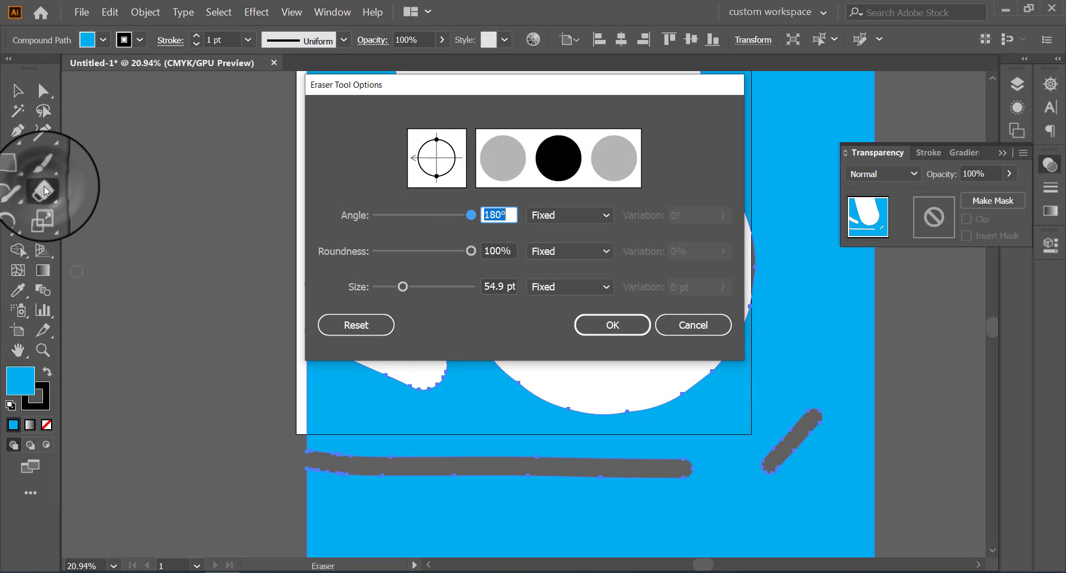
left_click_drag(471, 214, 282, 242)
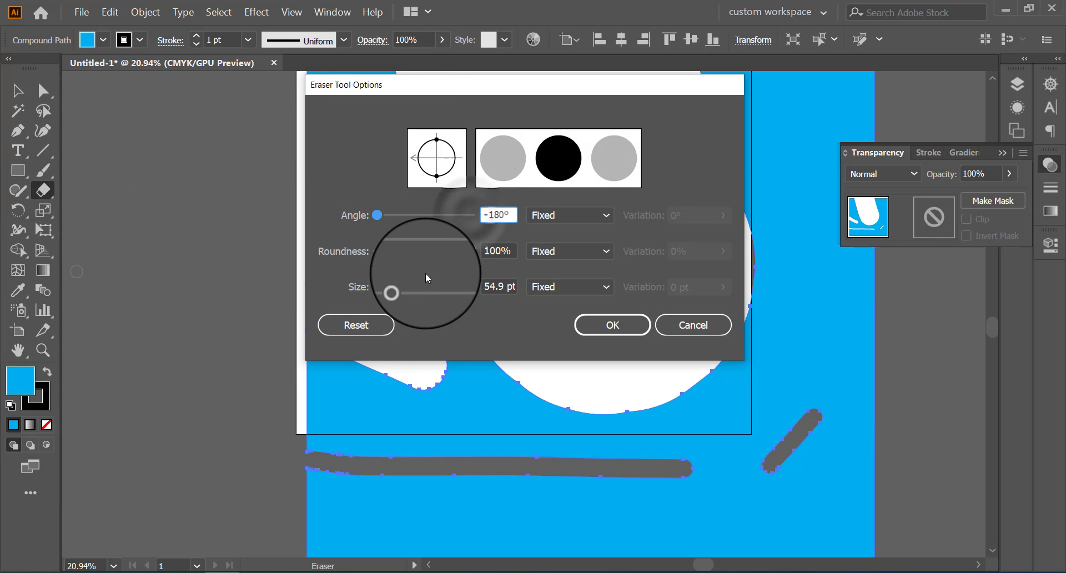
left_click(362, 329)
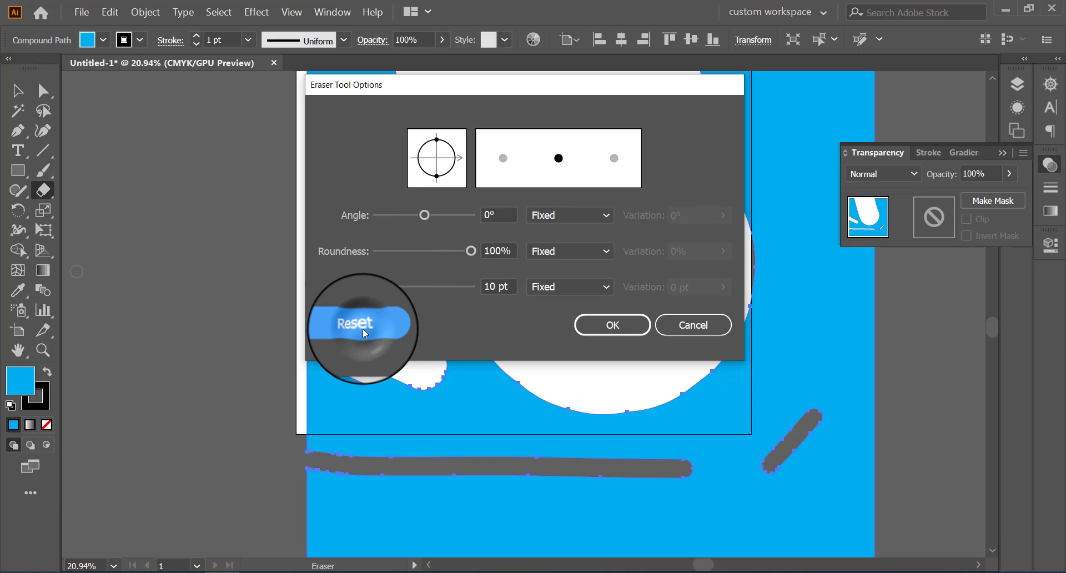
Accept the default Eraser options and erase a thin diagonal stroke inward from the blue rectangle's left edge, above the existing thicker stroke
left_click(607, 327)
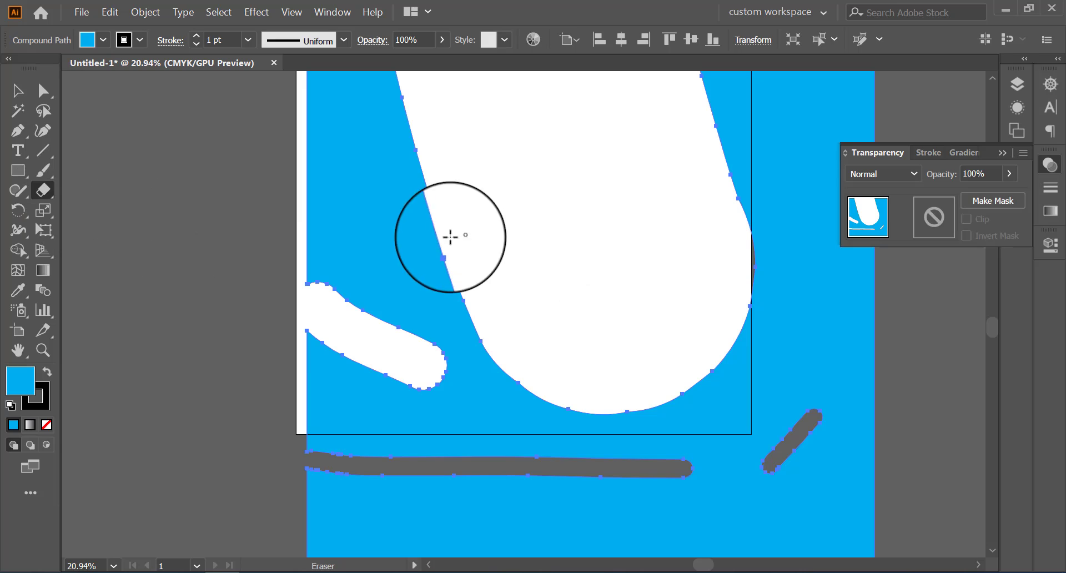
left_click_drag(307, 166, 417, 274)
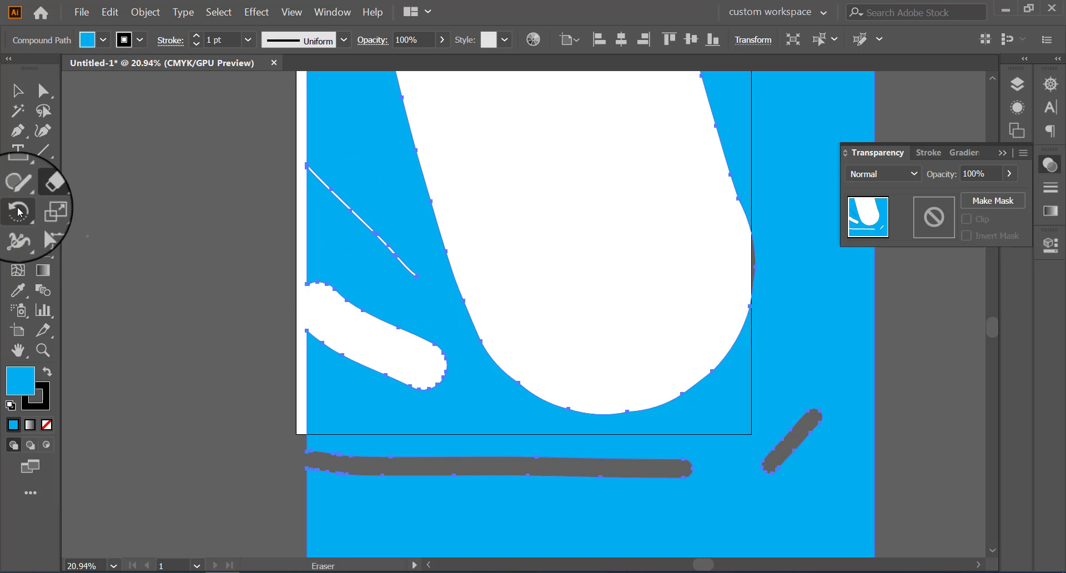
Delete the partly erased large blue rectangle
scroll(212, 244, "up", 2)
scroll(212, 245, "up", 2)
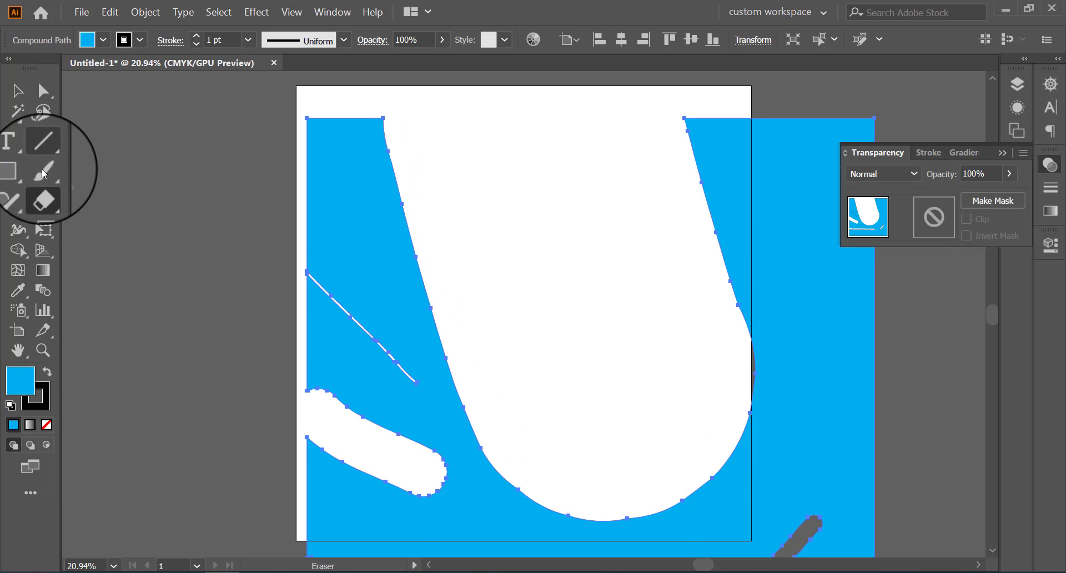
left_click(18, 89)
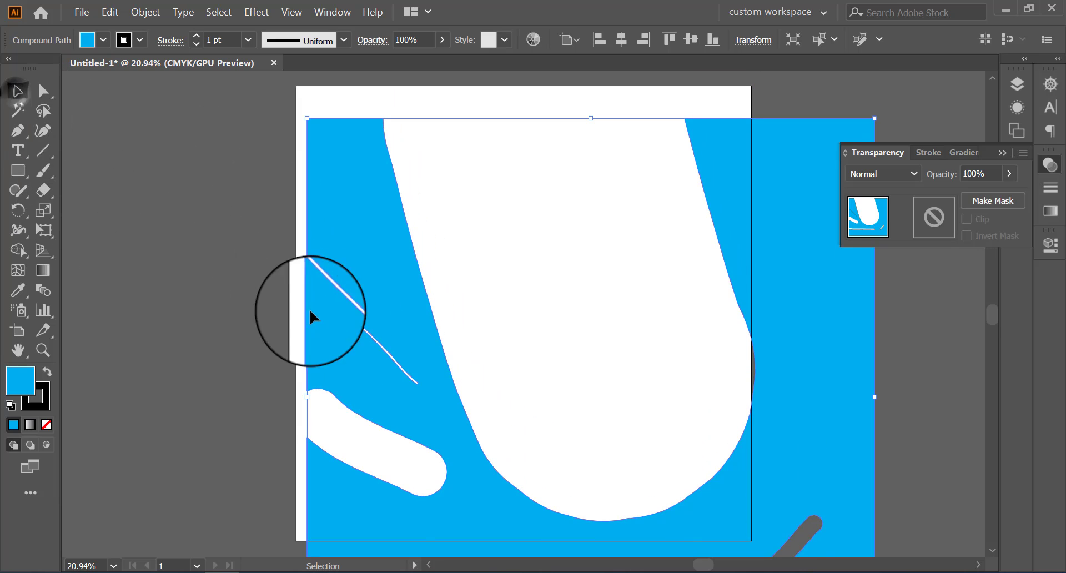
key("Delete")
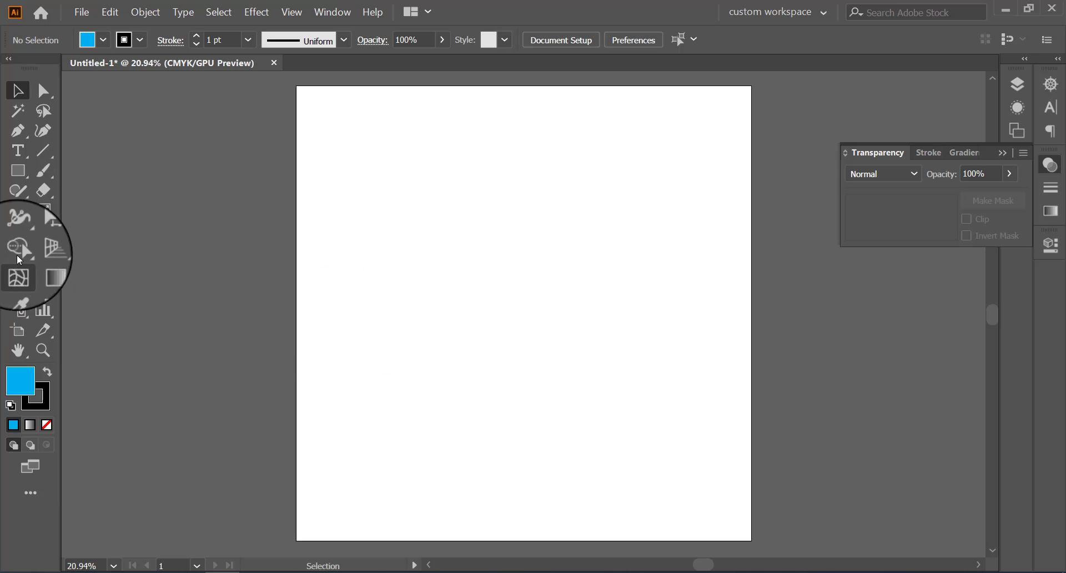
Draw a large hexagon with the Polygon tool in the upper middle of the empty artboard
left_click(44, 189)
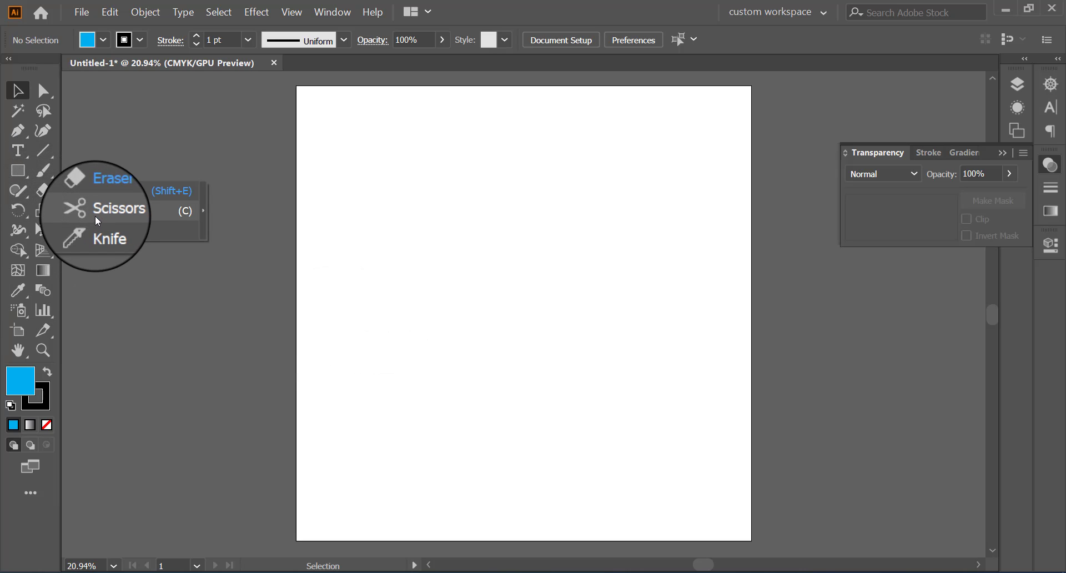
left_click(16, 172)
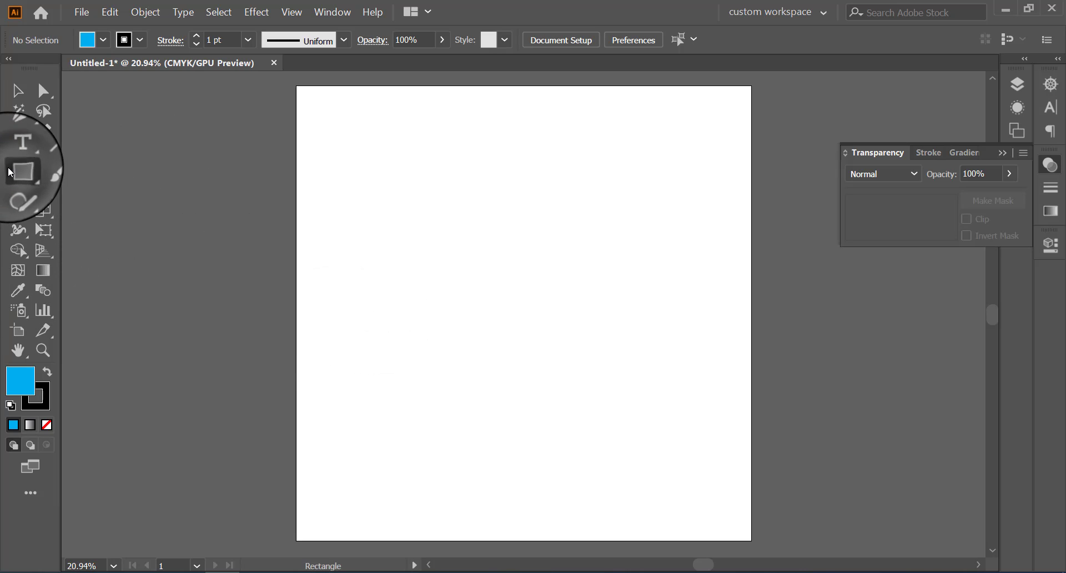
left_click_drag(17, 172, 61, 203)
left_click(76, 233)
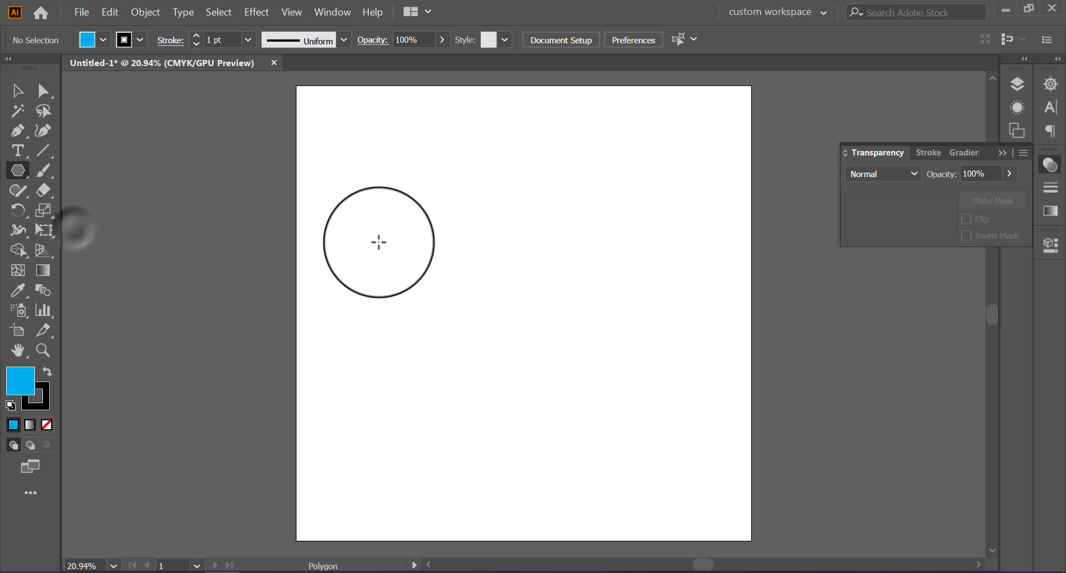
left_click_drag(353, 210, 571, 284)
Fill the hexagon with yellow and deselect it
left_click(18, 90)
left_click(104, 39)
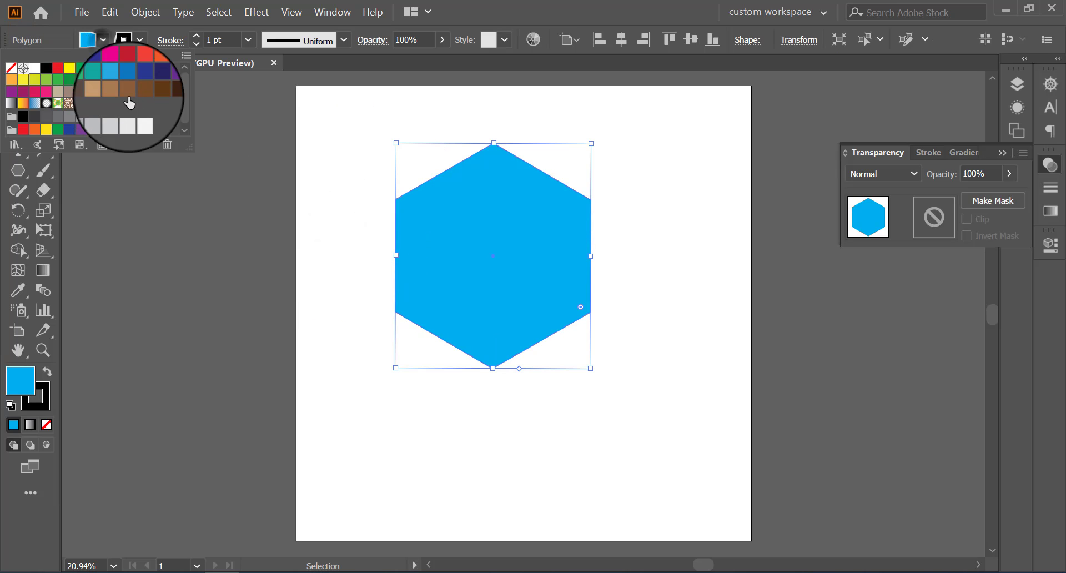
left_click(23, 81)
left_click(309, 224)
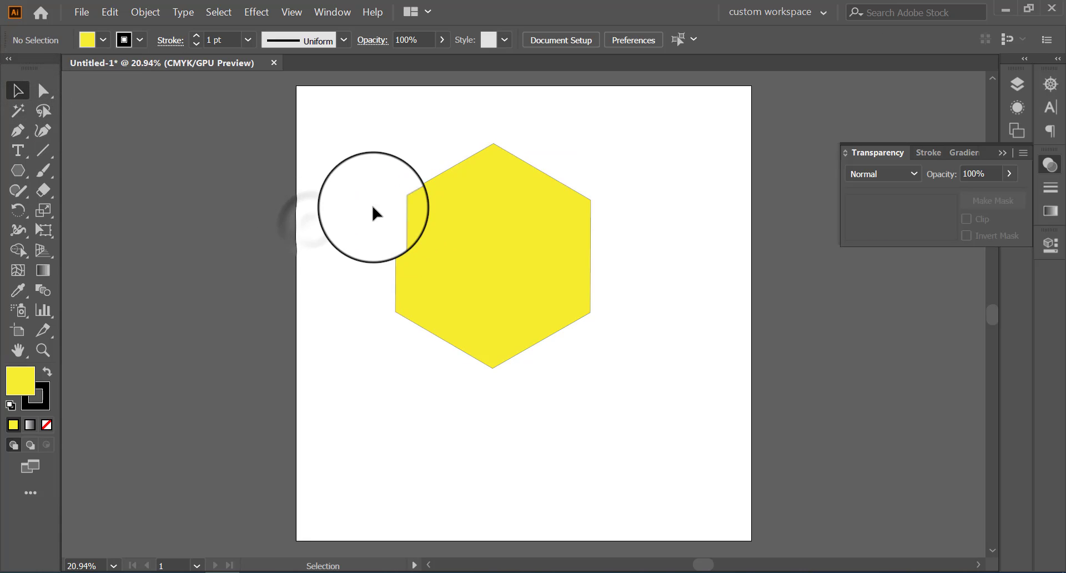
Cut the yellow hexagon at its upper-left and upper-right corner anchors with the Scissors tool
left_click(42, 188)
left_click(88, 210)
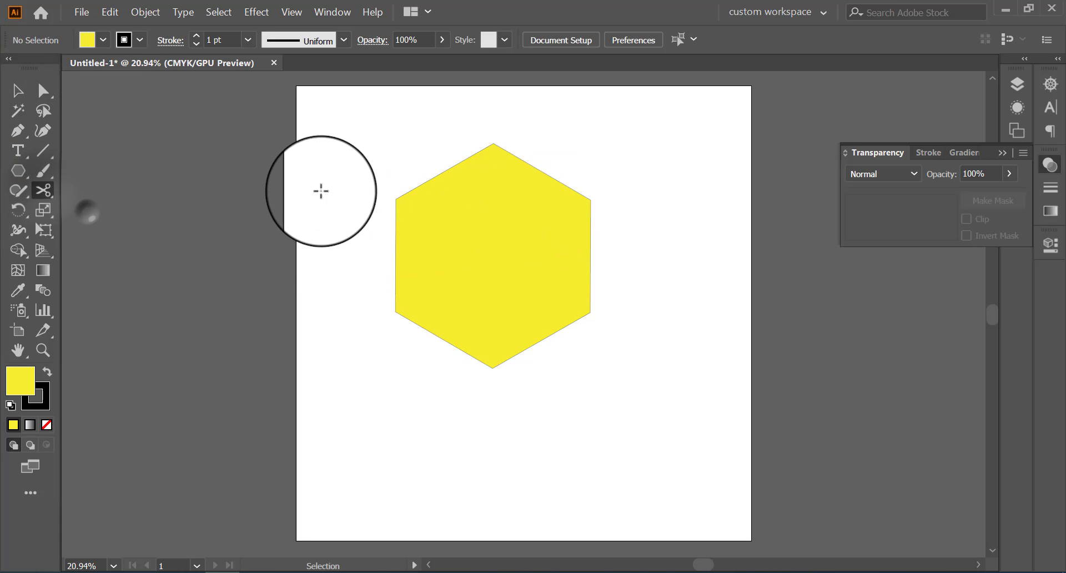
left_click(395, 198)
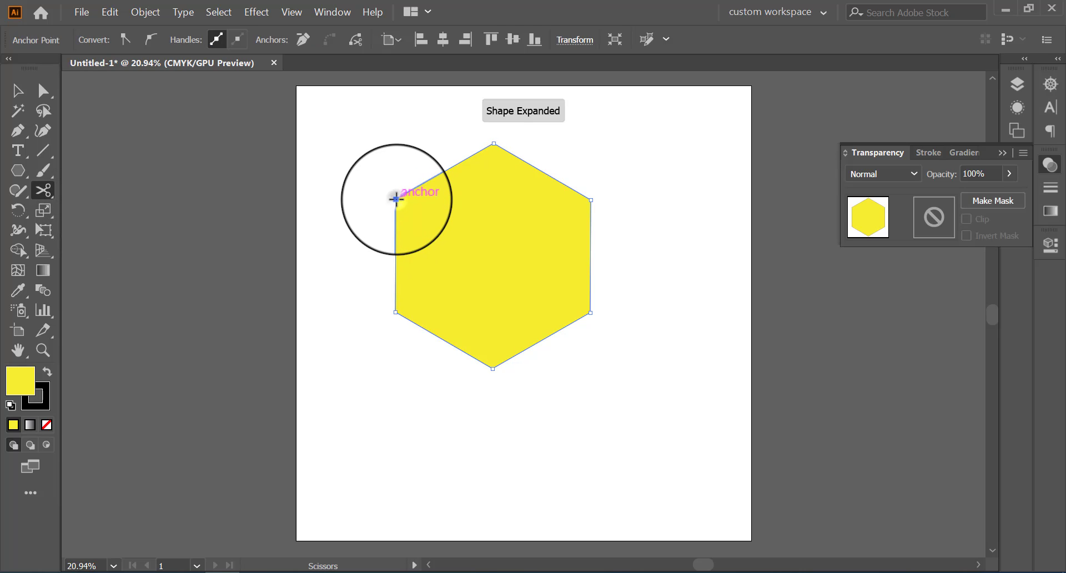
left_click(590, 200)
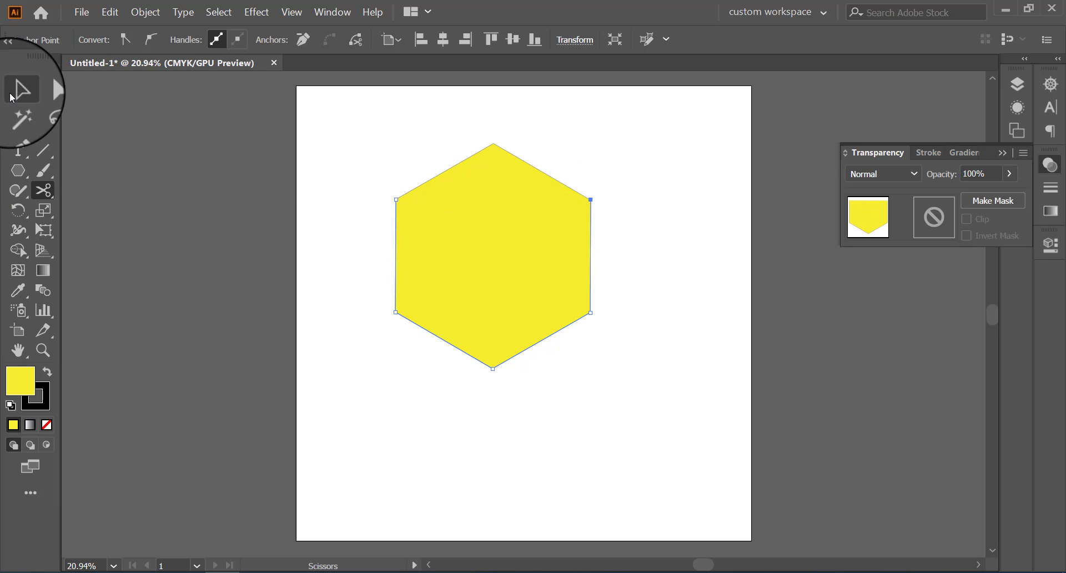
Move the hexagon's cut-off top triangle slightly upward to leave a narrow gap above the lower piece
left_click(355, 156)
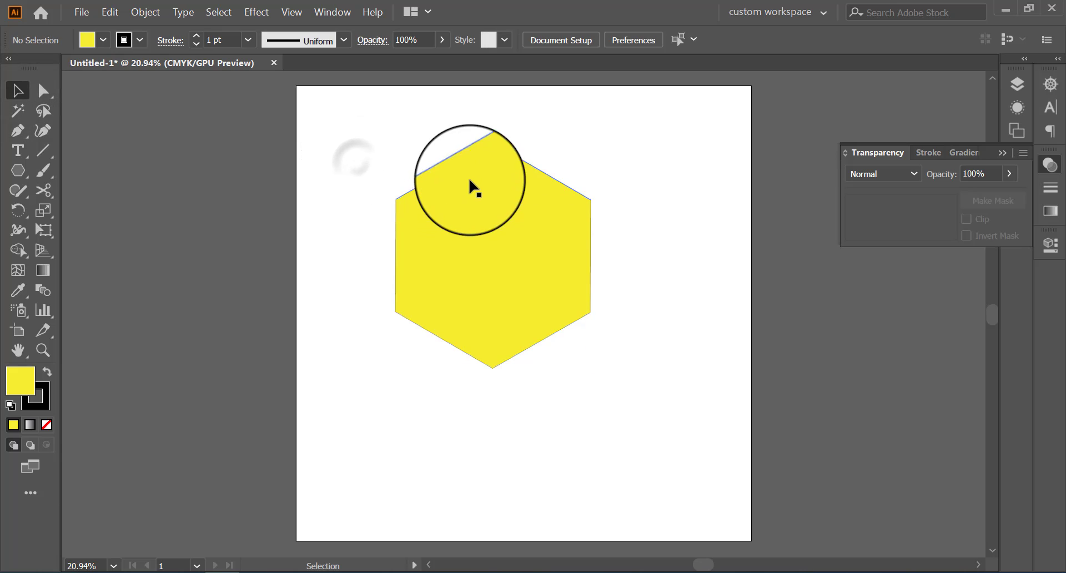
left_click_drag(472, 188, 472, 173)
left_click(341, 252)
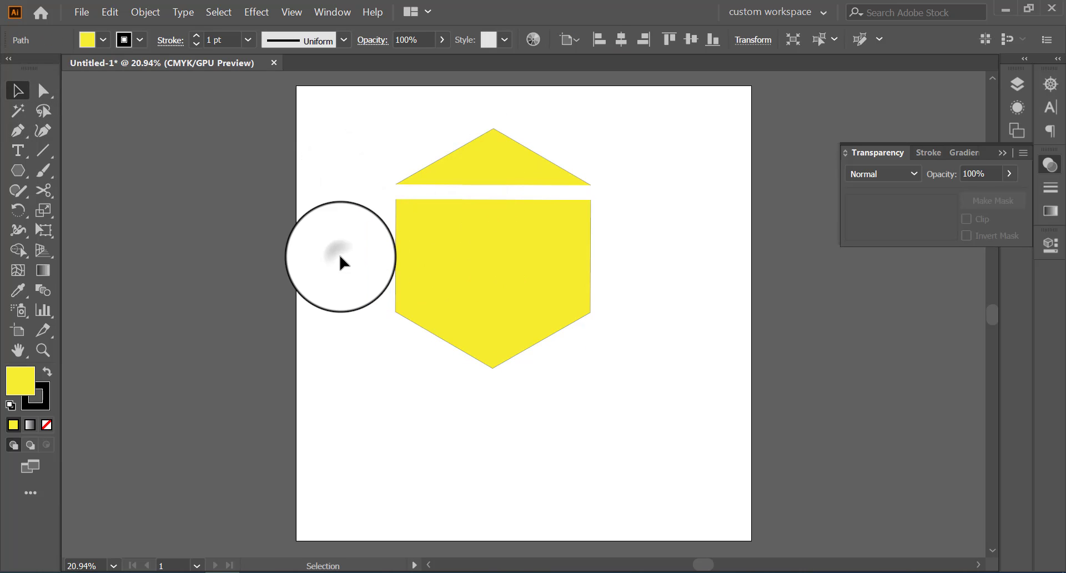
Move the top triangle slightly further up and to the left, away from the lower piece
left_click(47, 167)
left_click(49, 148)
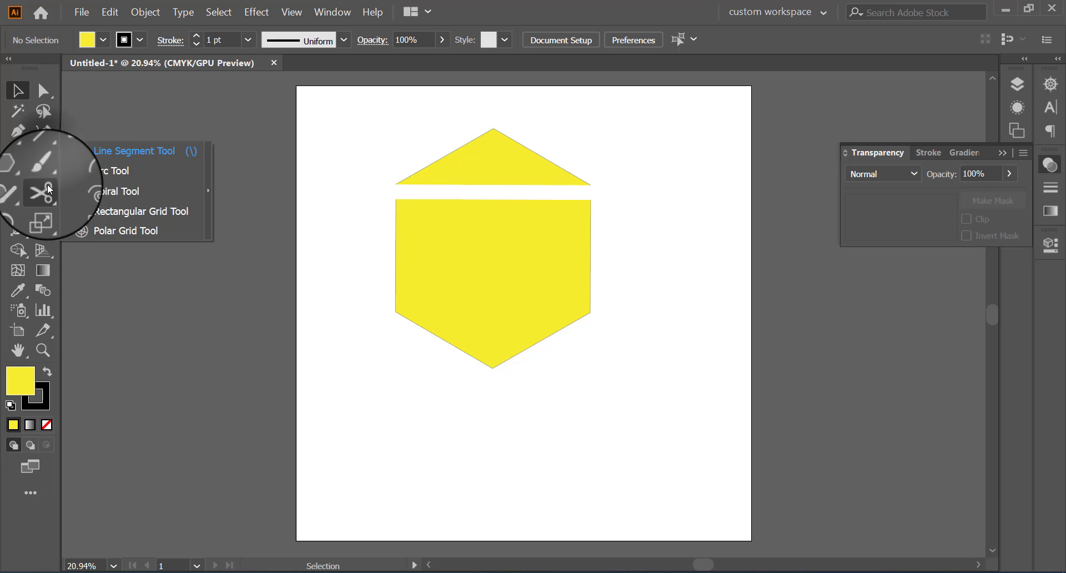
left_click(47, 185)
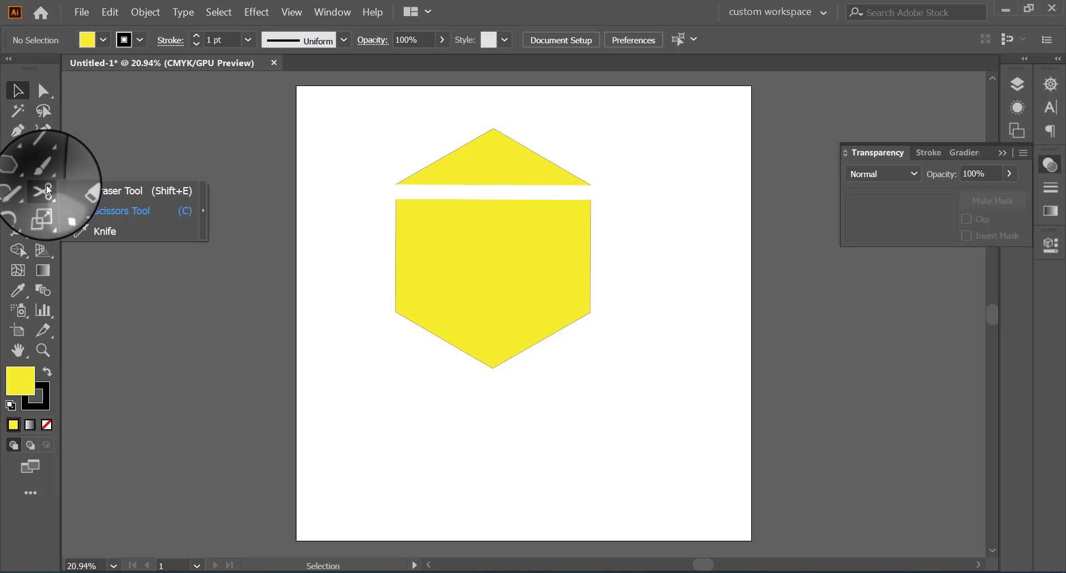
left_click(97, 210)
left_click(464, 170)
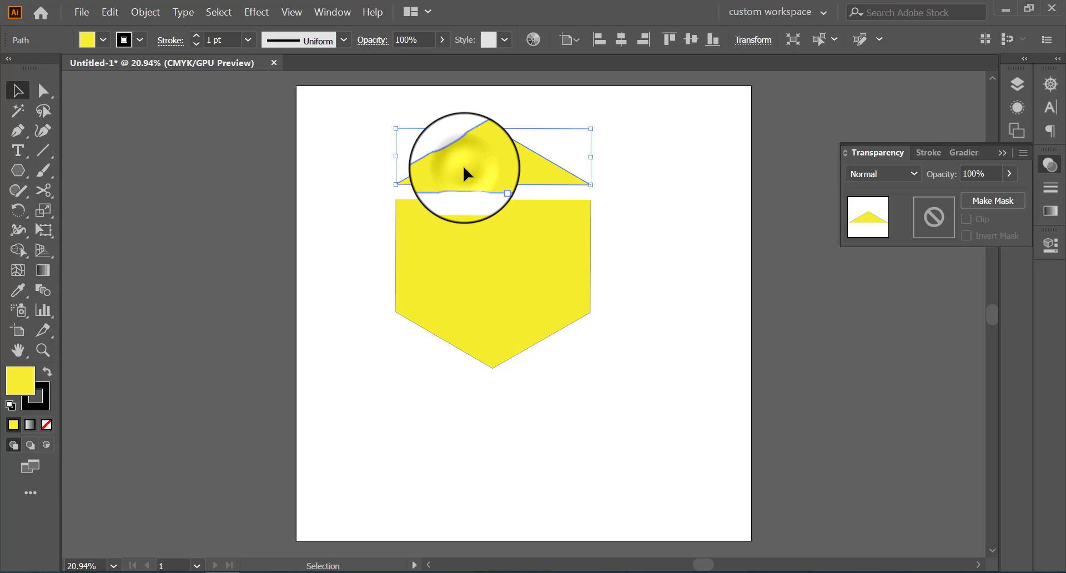
left_click_drag(464, 170, 451, 165)
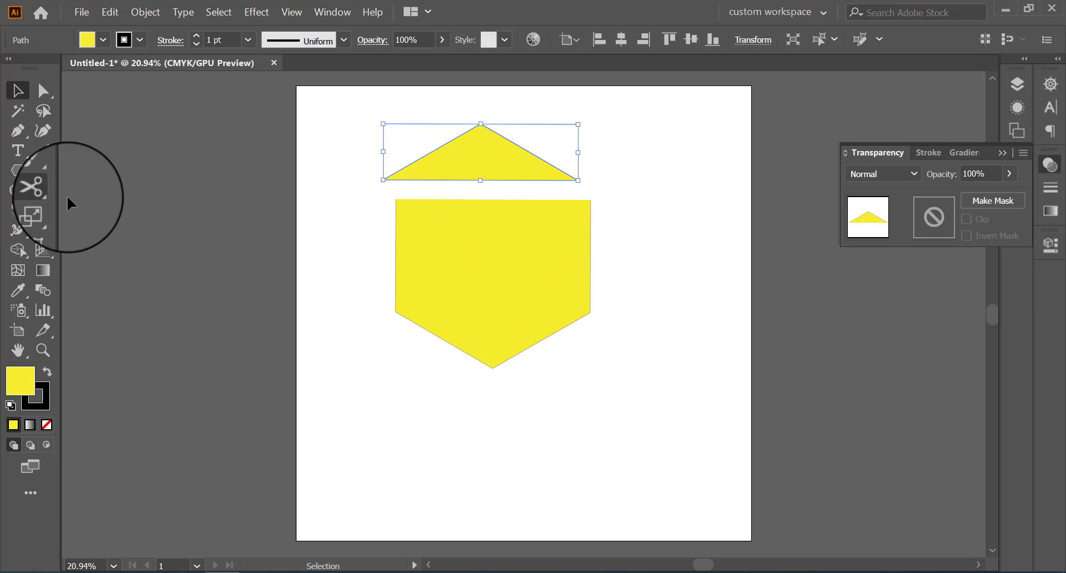
left_click(42, 190)
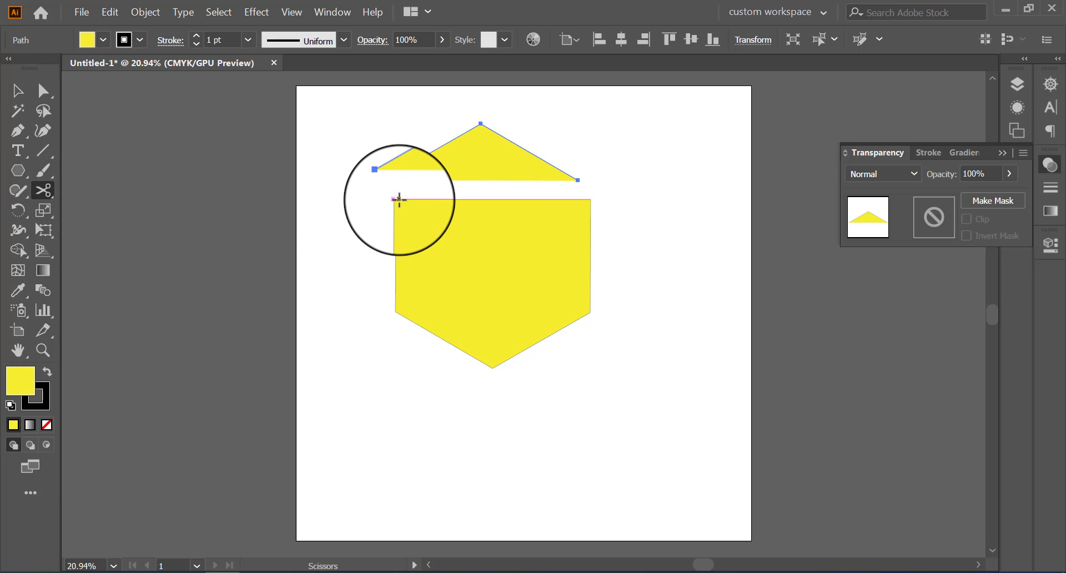
left_click(18, 90)
left_click(405, 260)
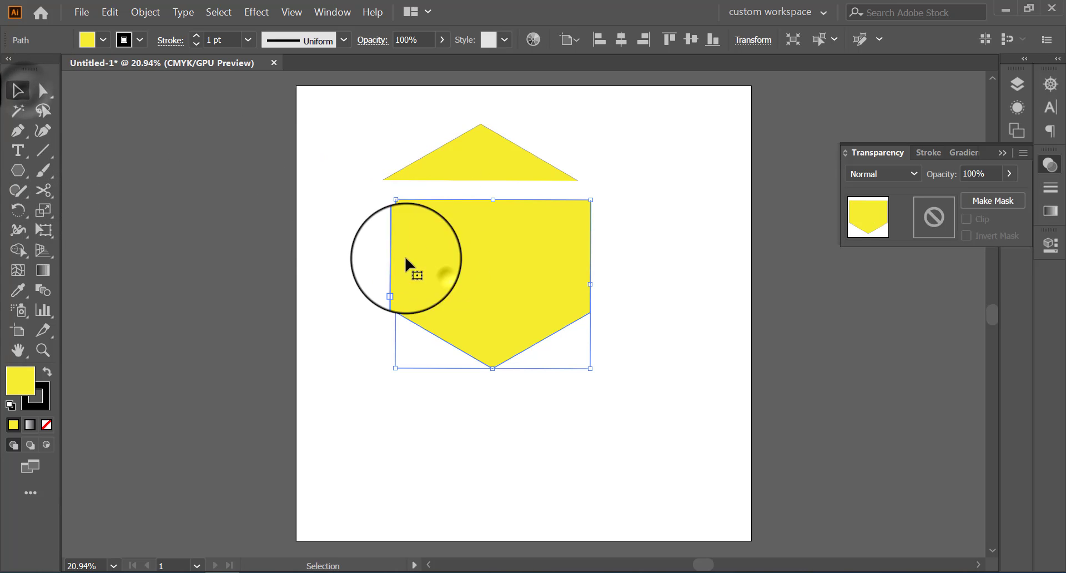
key("v")
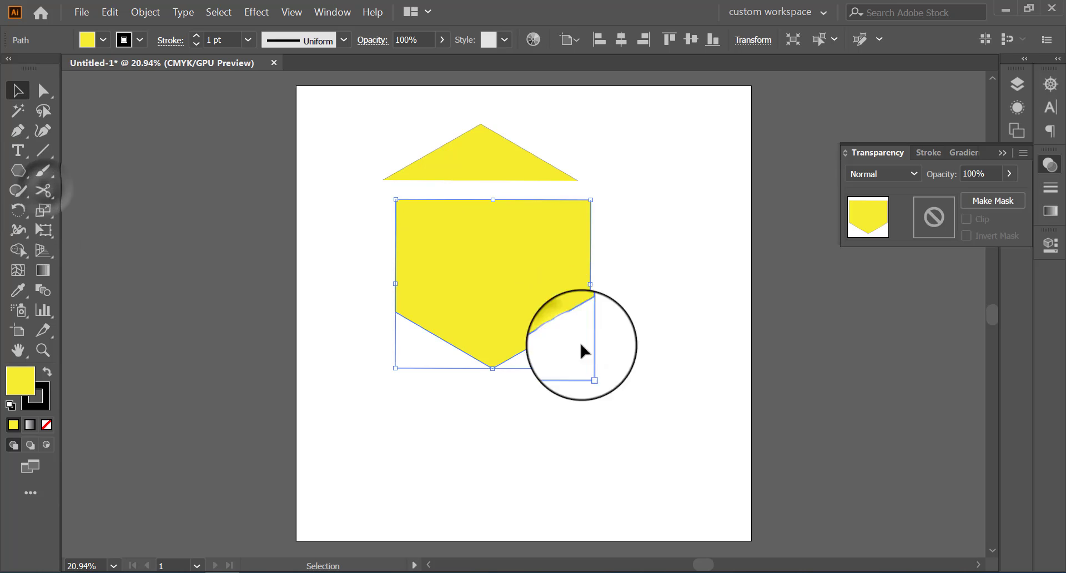
left_click(646, 357)
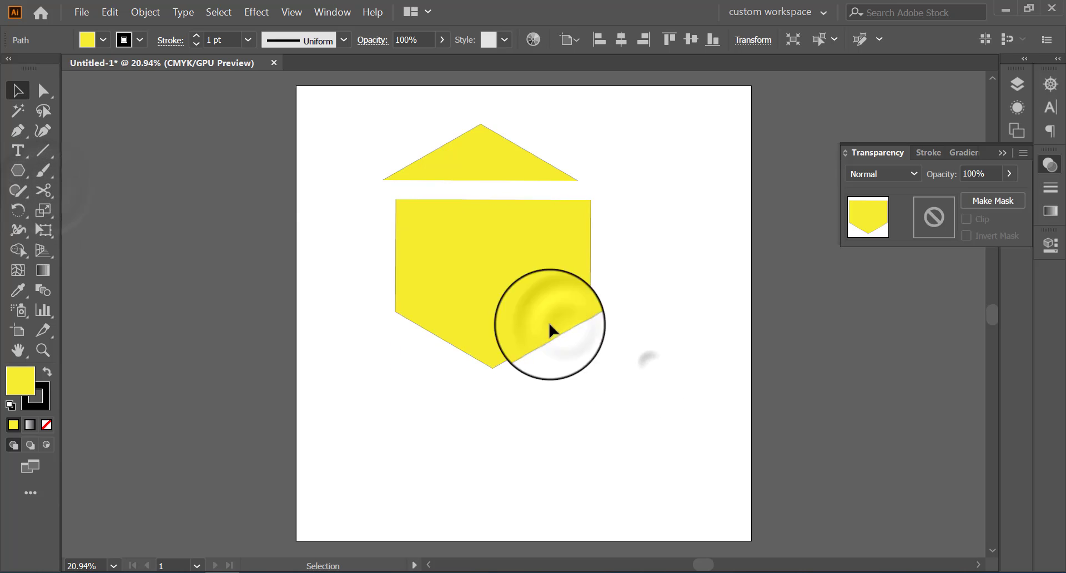
Cut the lower yellow piece at its lower-right and lower-left side corners with the Scissors tool
left_click(46, 191)
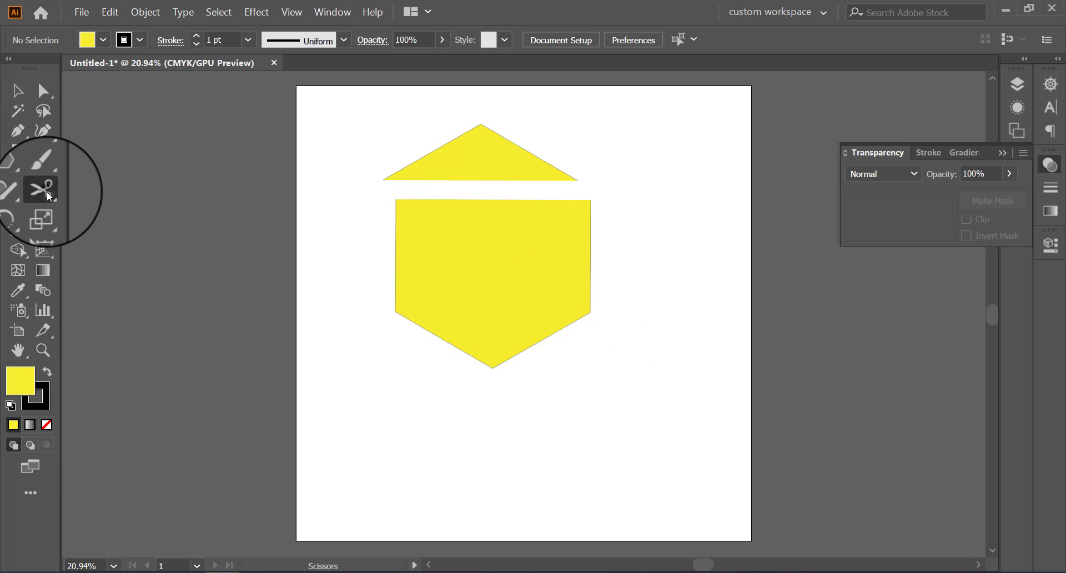
left_click(590, 312)
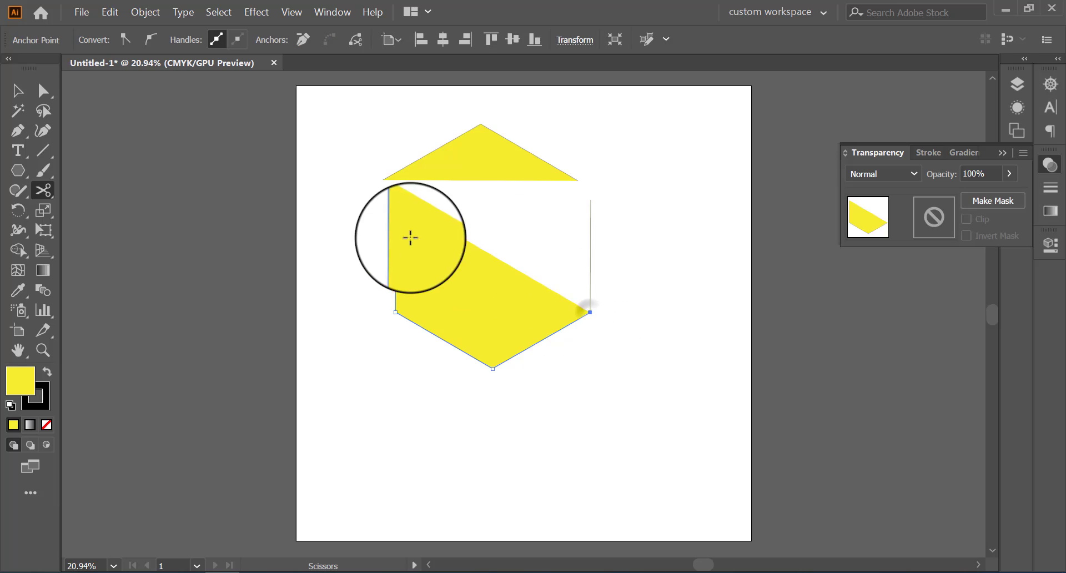
left_click(396, 312)
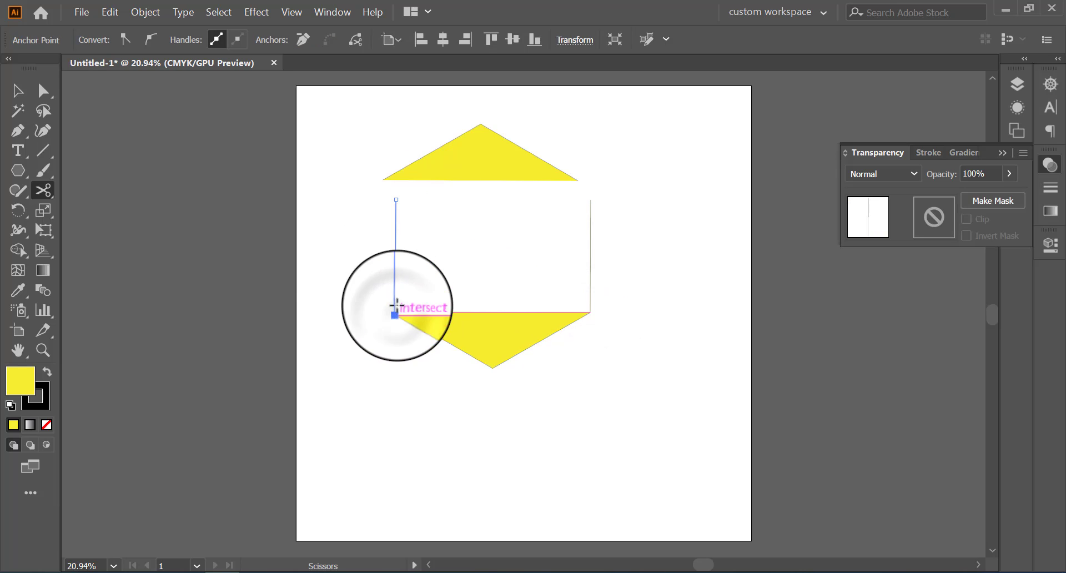
Delete the two leftover vertical side lines between the upper and lower triangles
left_click(15, 90)
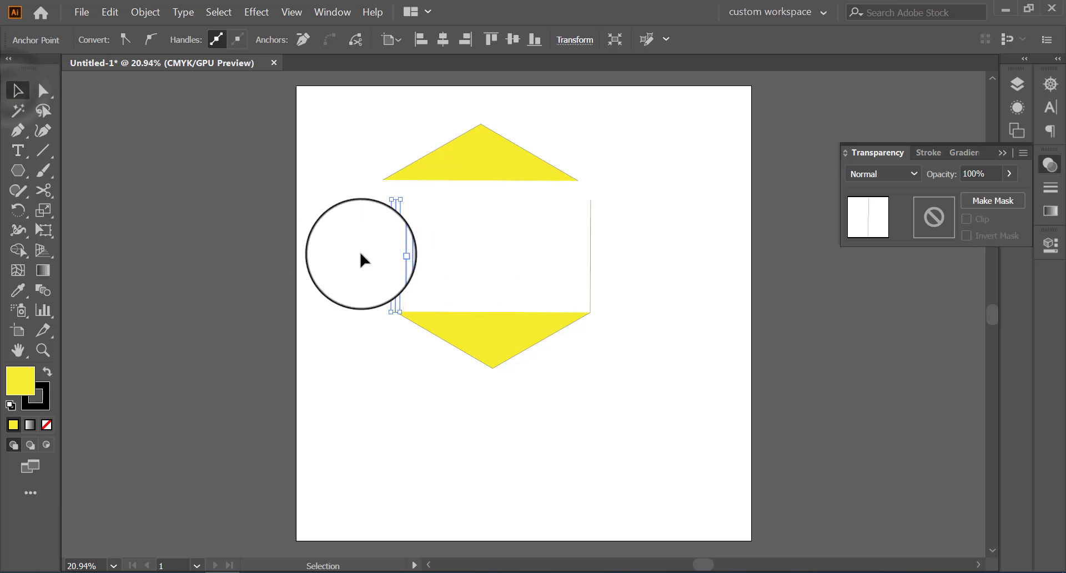
left_click_drag(336, 244, 647, 264)
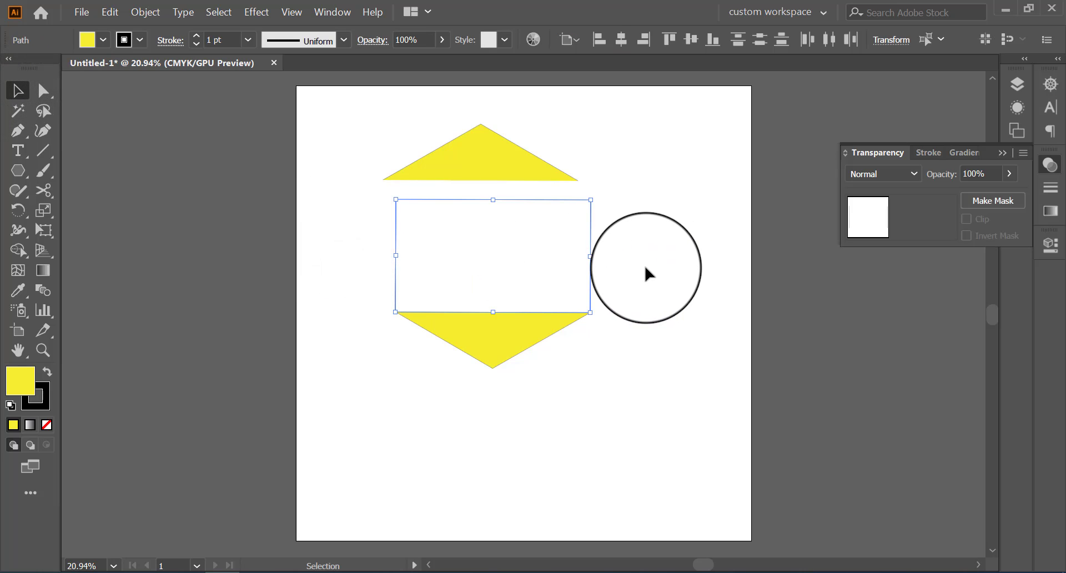
key("Delete")
Move the upper triangle down against the lower one to form a rhombus, and delete both triangles
left_click_drag(477, 164, 479, 289)
left_click(530, 396)
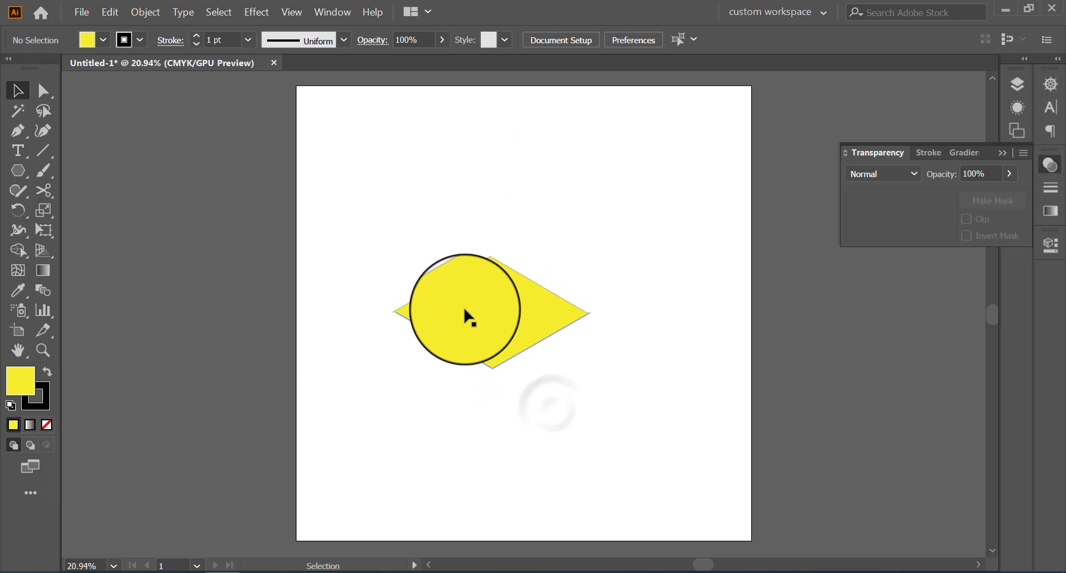
left_click_drag(530, 336, 353, 321)
key("Delete")
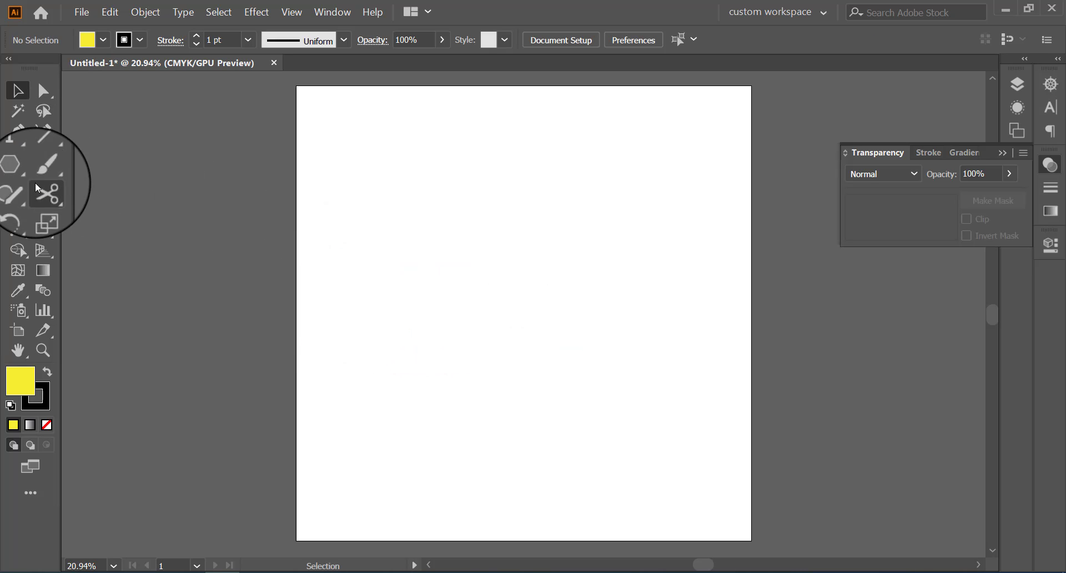
Draw a large yellow five-pointed star in the upper-left part of the artboard
left_click_drag(43, 191, 89, 226)
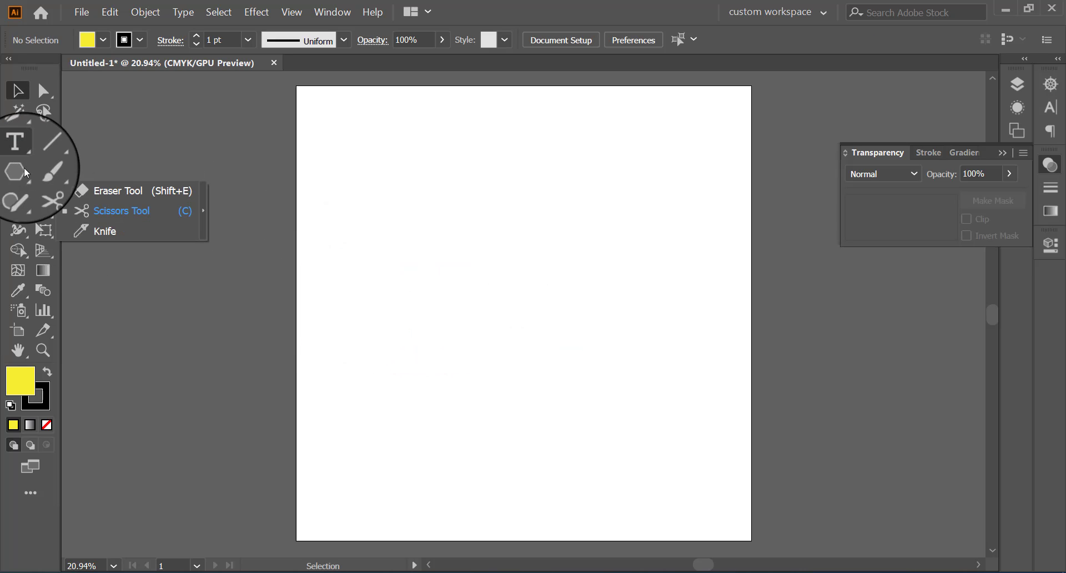
left_click_drag(19, 170, 67, 250)
left_click_drag(405, 240, 479, 343)
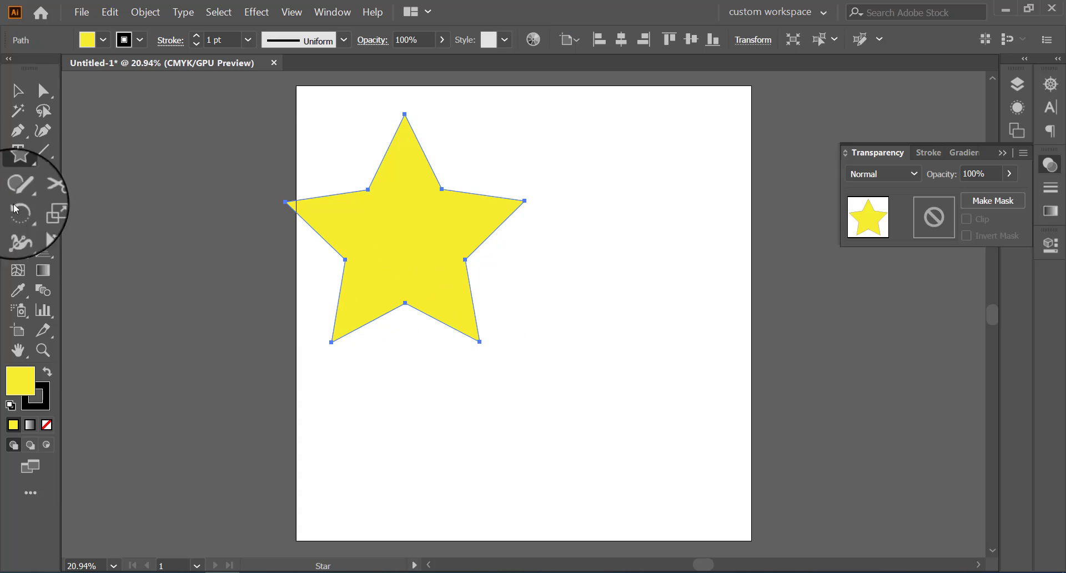
left_click(17, 90)
Cut the star diagonally with the Knife tool from its left inner corner up to the right side of its top point
left_click_drag(41, 191, 103, 233)
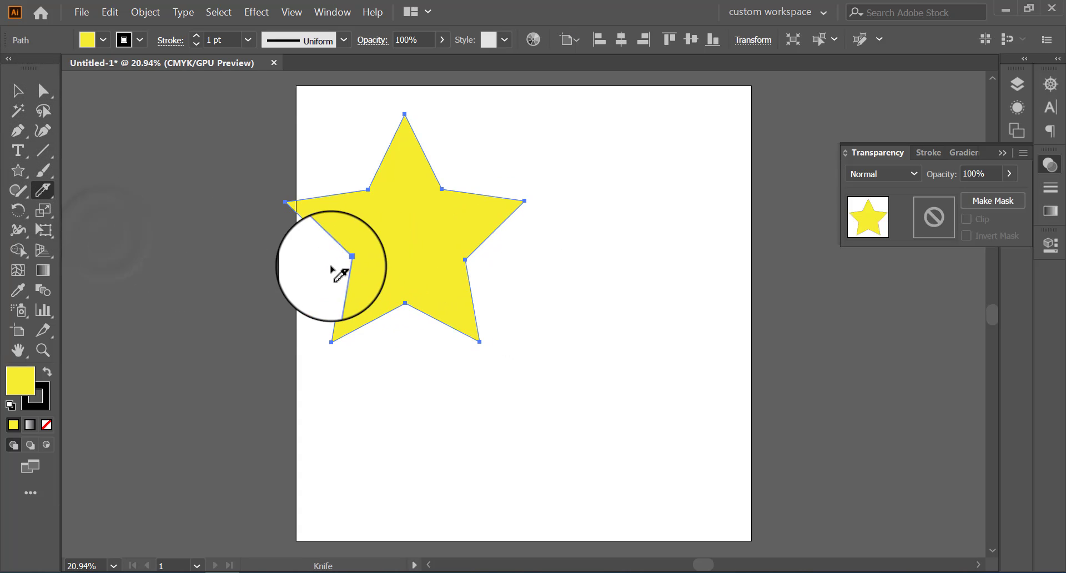
mouse_move(320, 272)
left_mouse_down()
mouse_move(625, 53)
mouse_move(616, 61)
left_mouse_up()
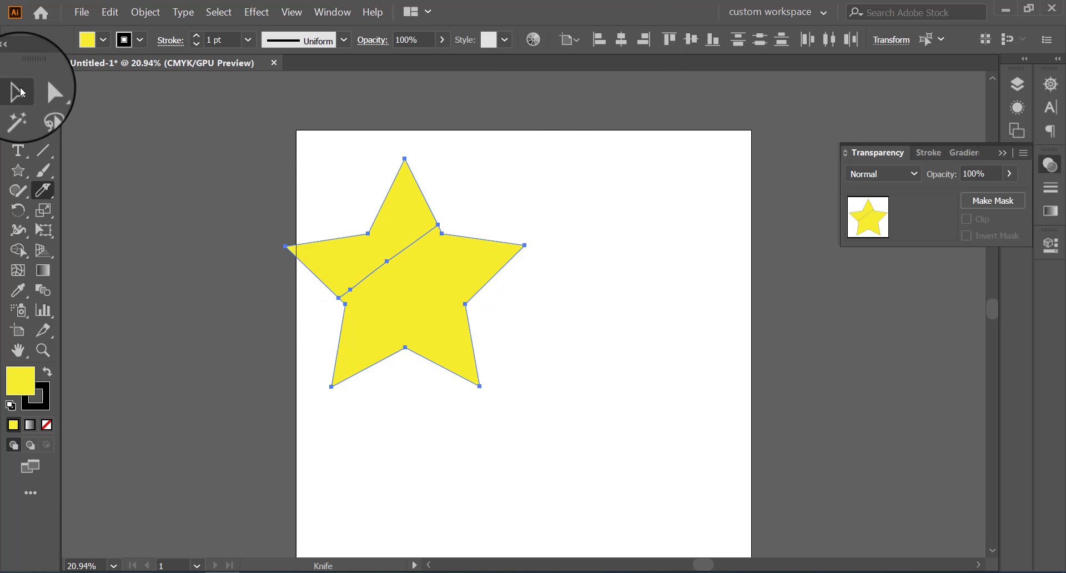
left_click(18, 91)
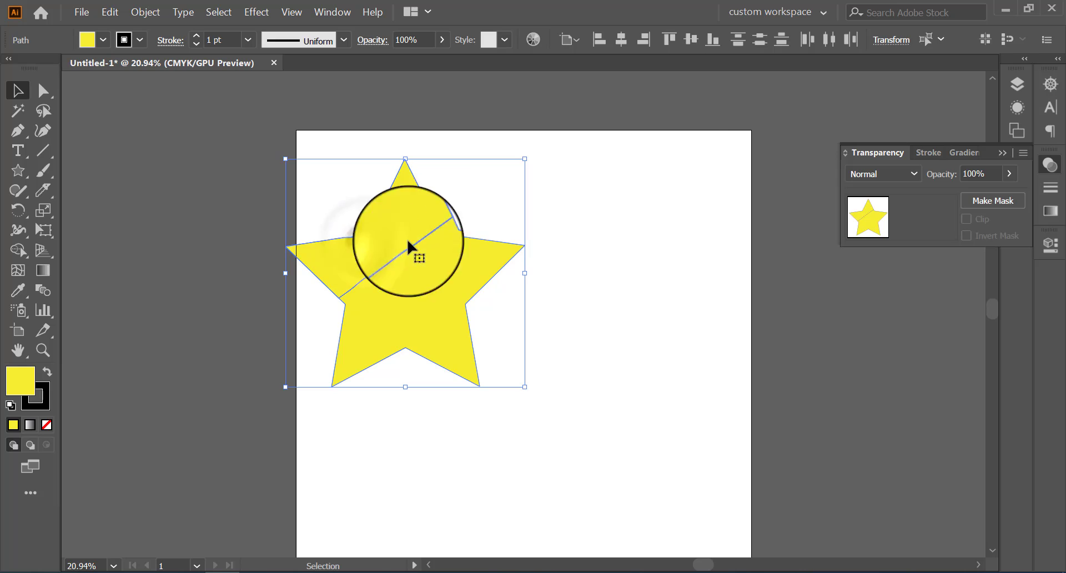
Move the star's upper-left cut piece up away from the rest, and undo that move
left_click(768, 161)
left_click_drag(388, 230, 381, 203)
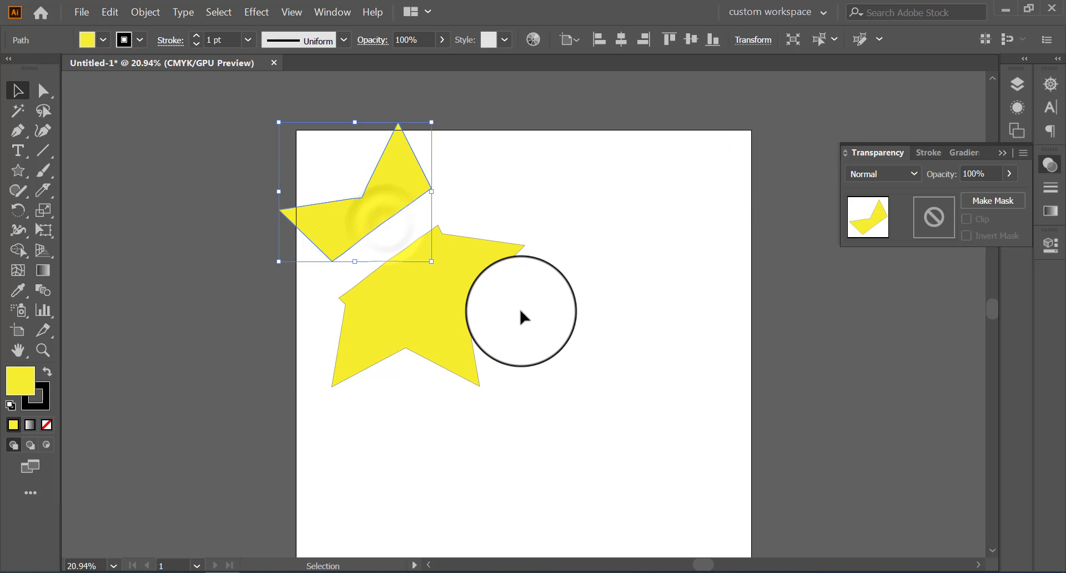
key("ctrl+z")
left_click(504, 341)
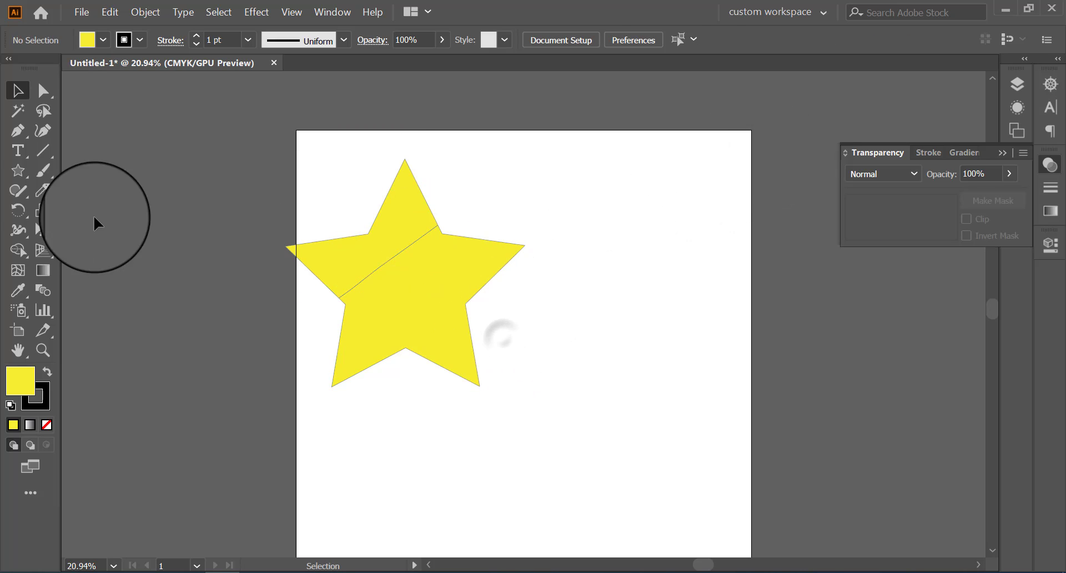
Cut a rounded eye shape across the star's diagonal cut with the Knife tool, and move its larger piece to the artboard's upper-right area
left_click(39, 190)
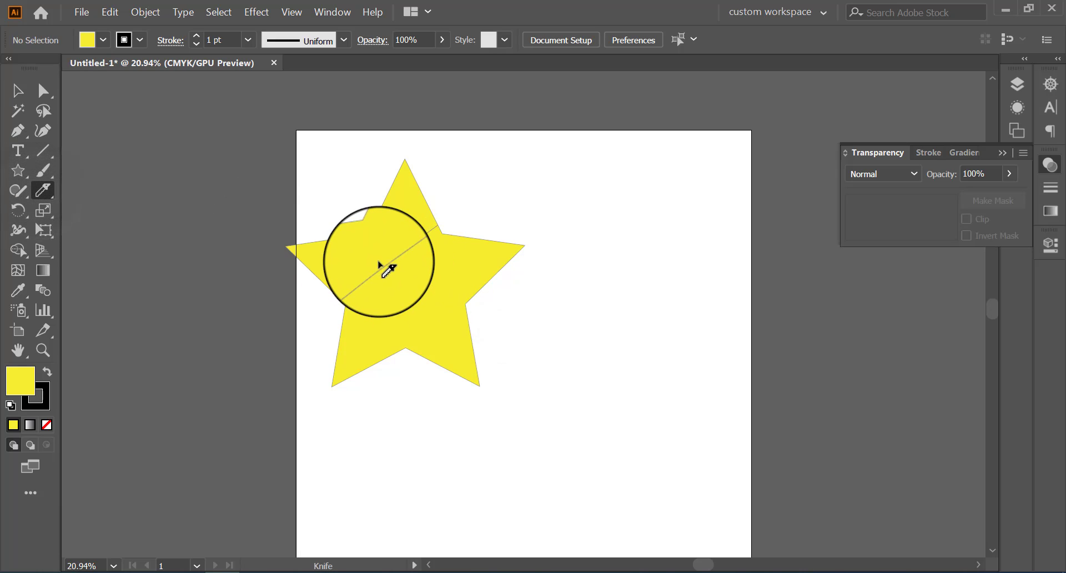
left_click_drag(403, 230, 409, 278)
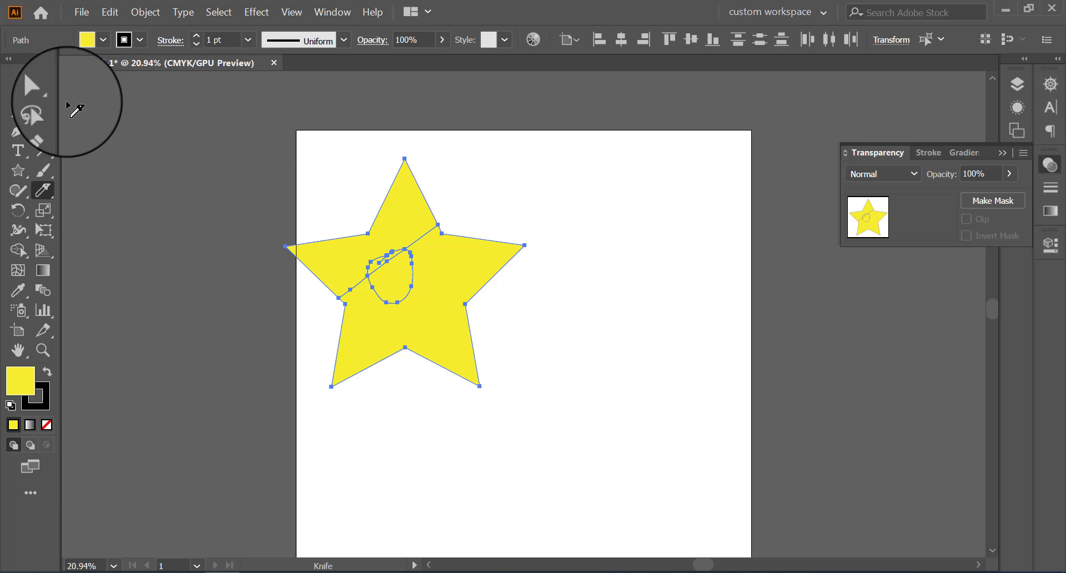
left_click(17, 92)
left_click(259, 293)
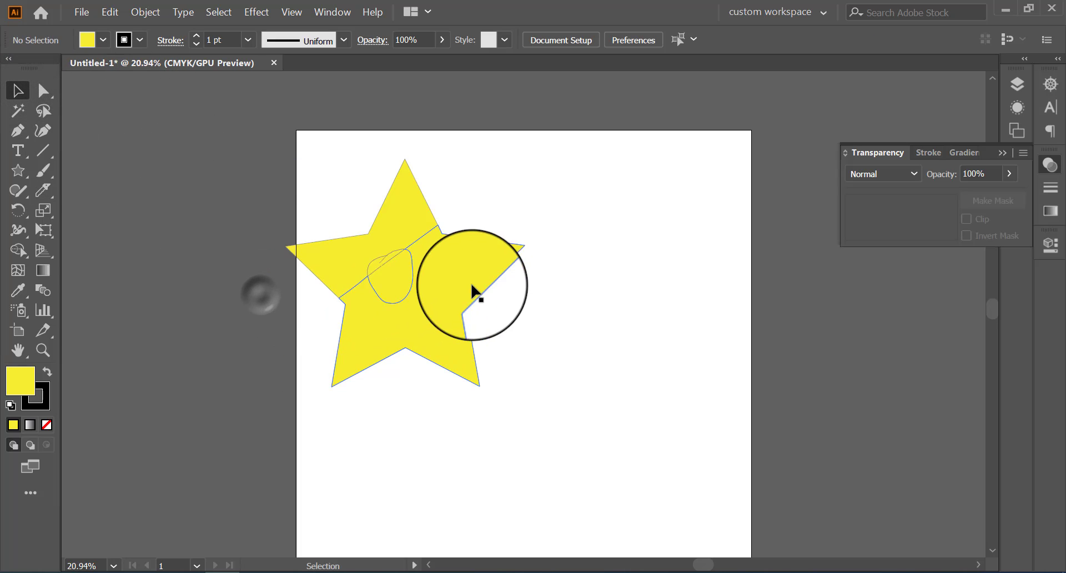
left_click_drag(406, 282, 643, 177)
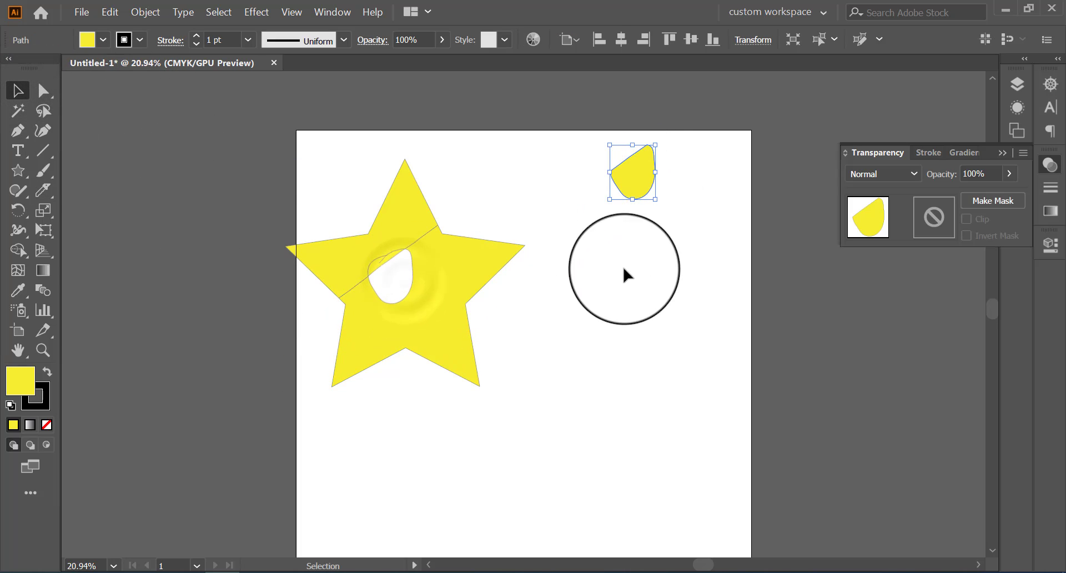
left_click(619, 275)
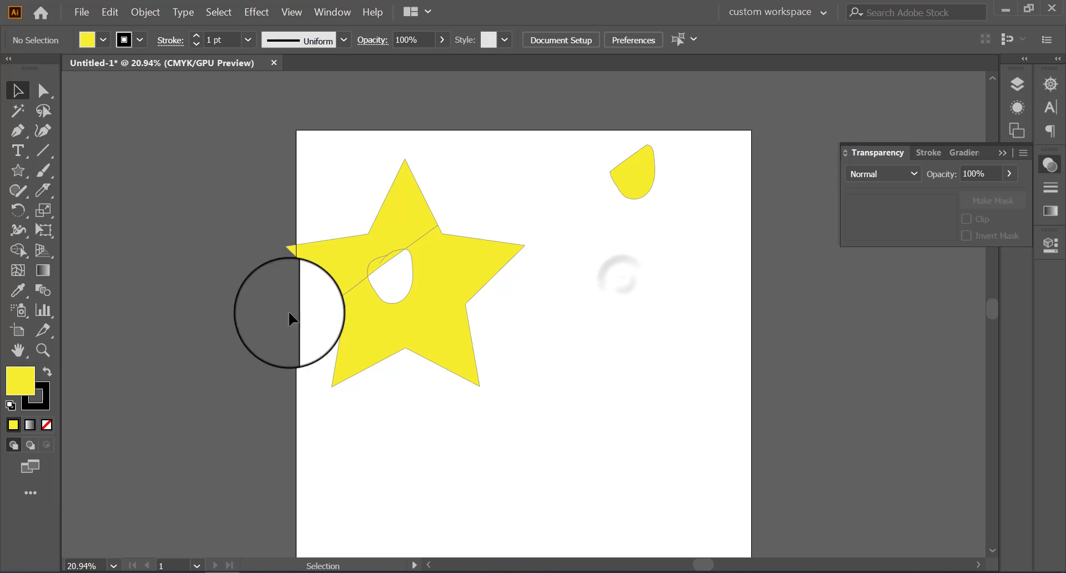
Cut a second oval eye beside the first with the Knife tool, and move the cut-out piece to the right of the star
left_click(49, 193)
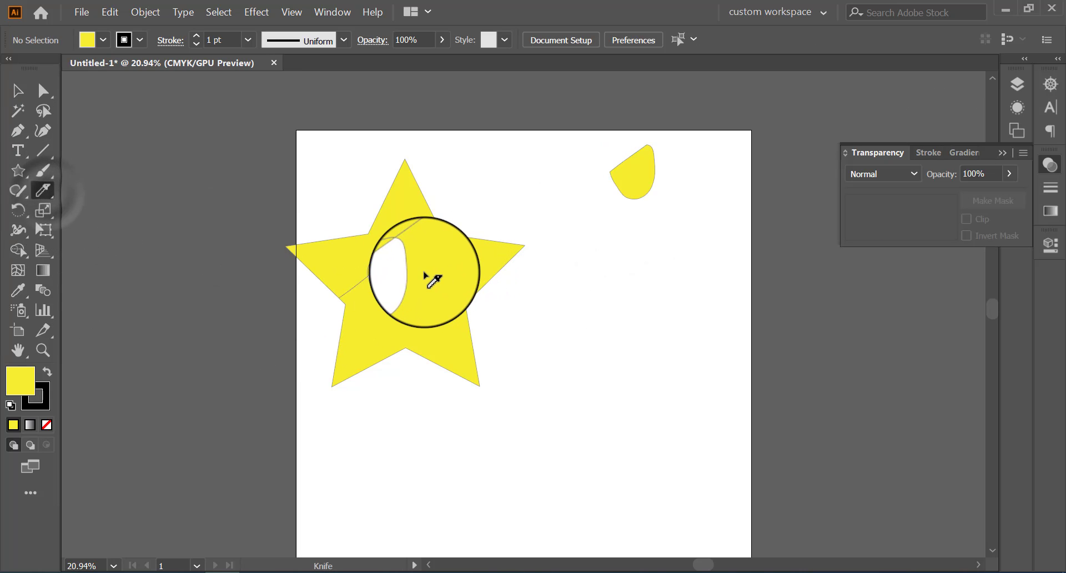
mouse_move(424, 269)
left_mouse_down()
mouse_move(447, 258)
mouse_move(449, 286)
mouse_move(431, 305)
mouse_move(427, 272)
left_mouse_up()
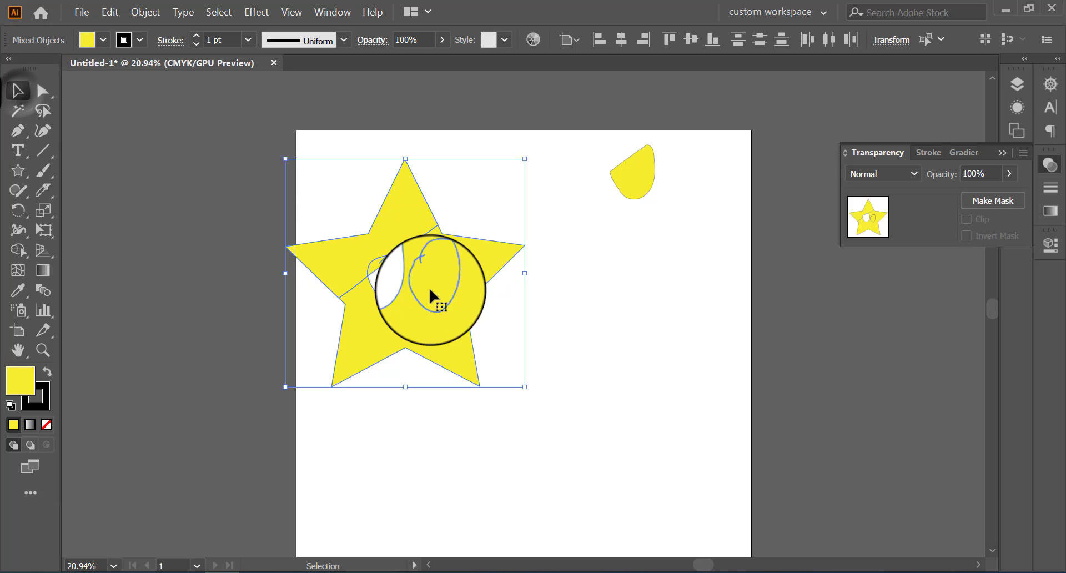
left_click(447, 450)
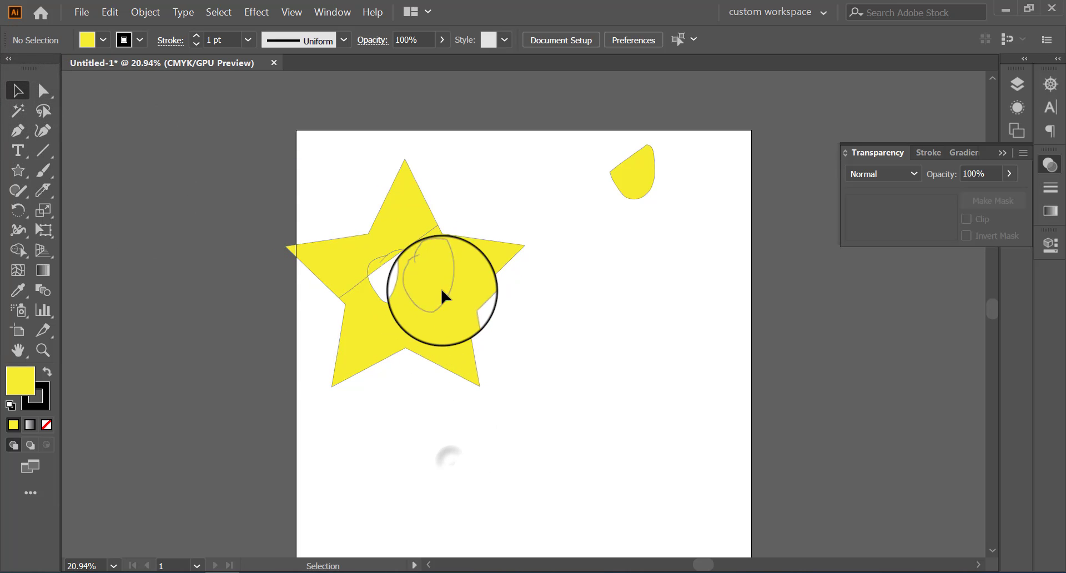
left_click_drag(439, 286, 561, 276)
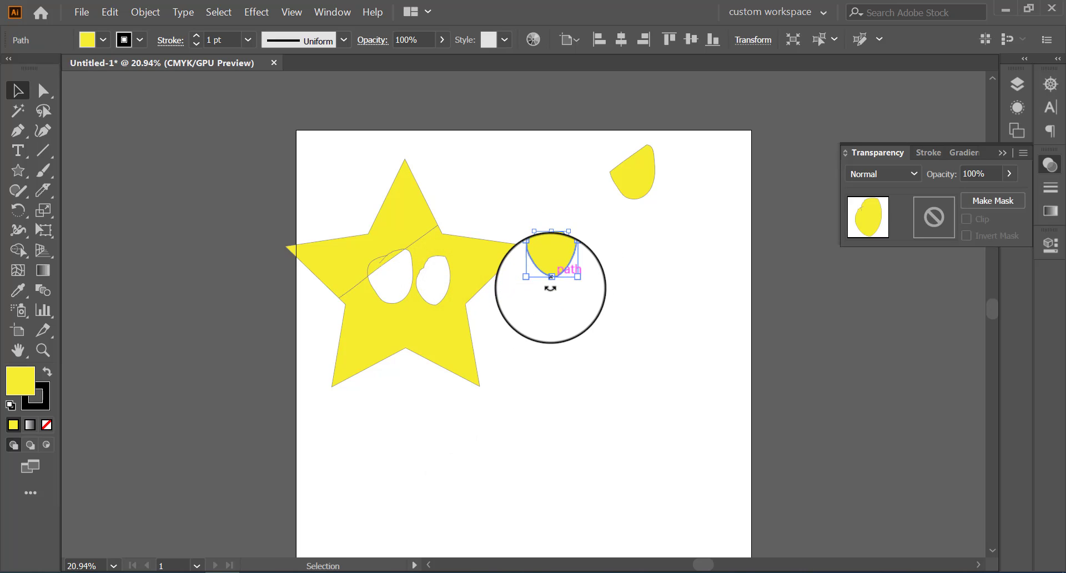
Try to cut a mouth shape below the eyes with the Knife tool while the oval eye piece is selected
left_click(43, 190)
mouse_move(370, 304)
left_mouse_down()
mouse_move(439, 319)
mouse_move(373, 336)
left_mouse_up()
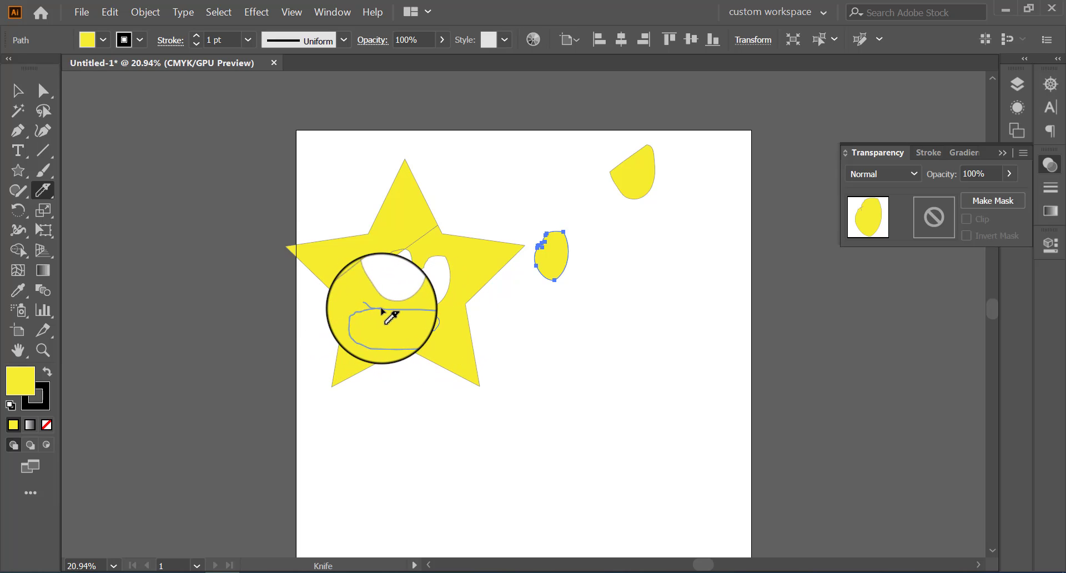
mouse_move(373, 309)
left_mouse_down()
mouse_move(405, 307)
mouse_move(453, 328)
mouse_move(430, 339)
mouse_move(376, 328)
left_mouse_up()
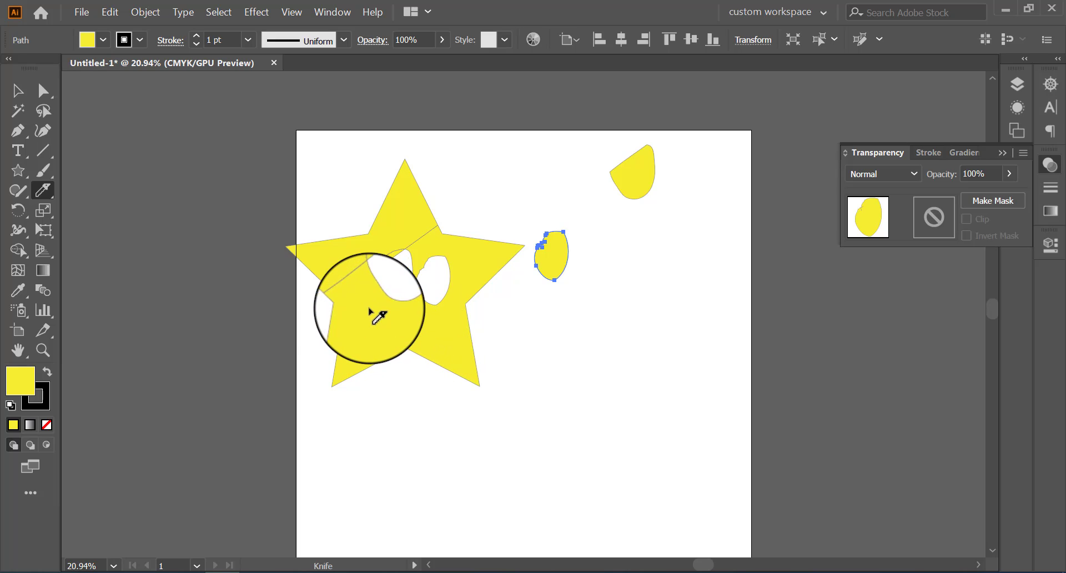
Select the star's lower piece and cut a wide rounded mouth shape below the eyes with the Knife tool
left_click(18, 90)
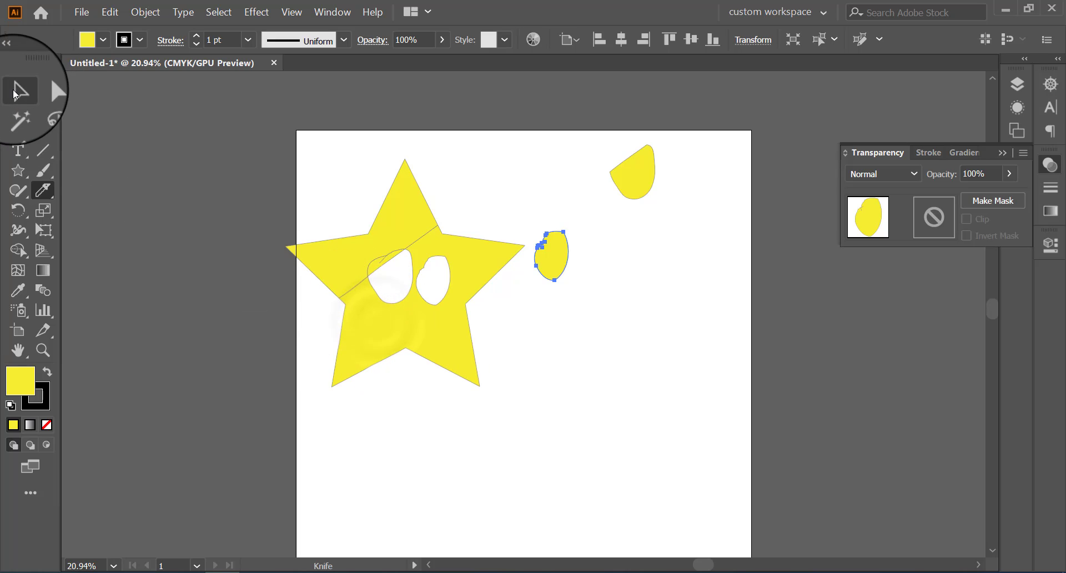
left_click(377, 355)
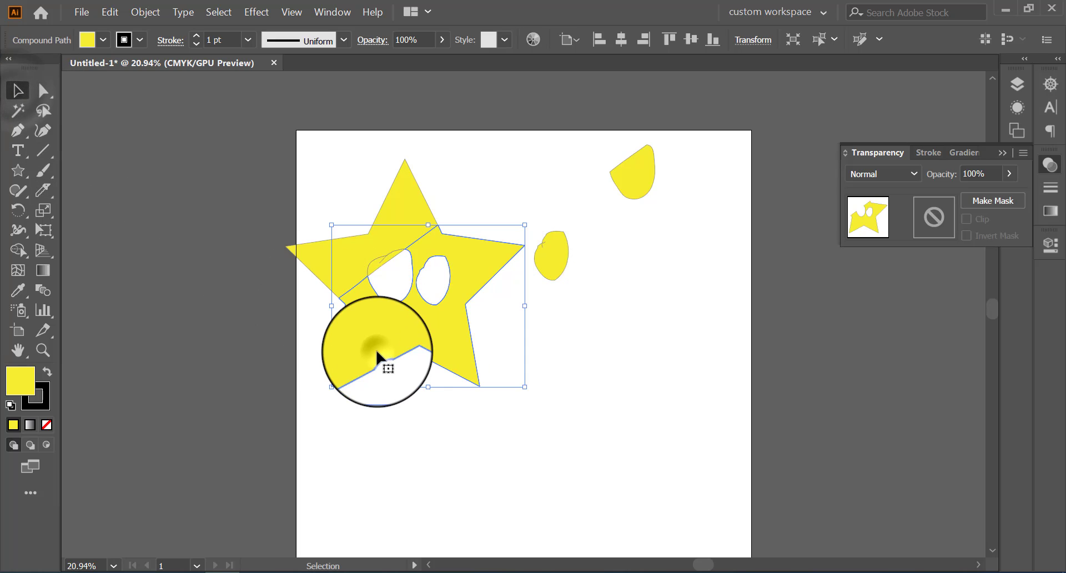
left_click(43, 189)
mouse_move(376, 304)
left_mouse_down()
mouse_move(421, 307)
mouse_move(374, 326)
mouse_move(411, 319)
mouse_move(426, 334)
mouse_move(366, 335)
left_mouse_up()
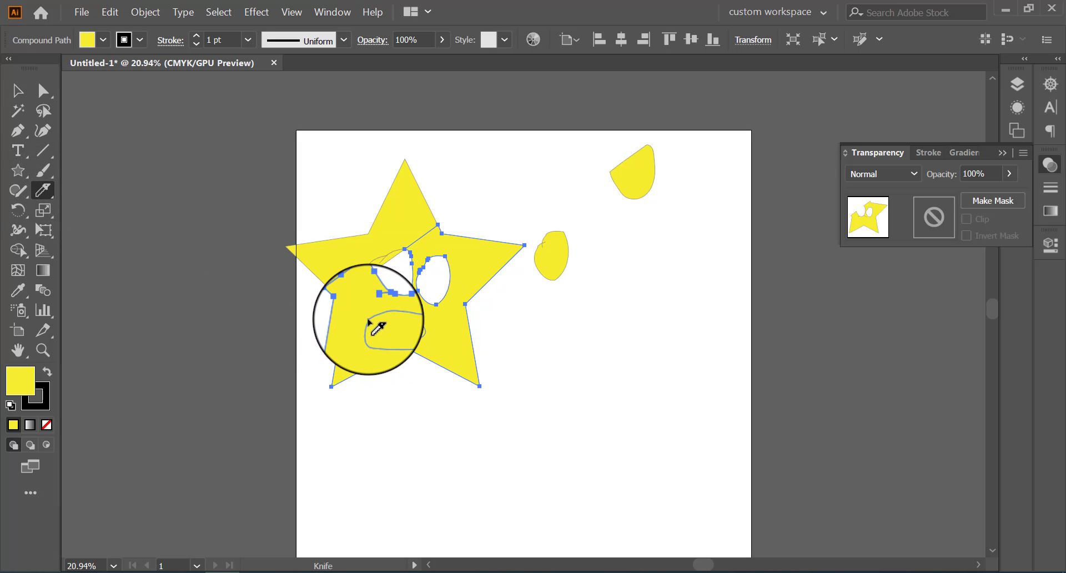
Move the star's lower piece to the right, separating it from the upper piece
left_click(18, 90)
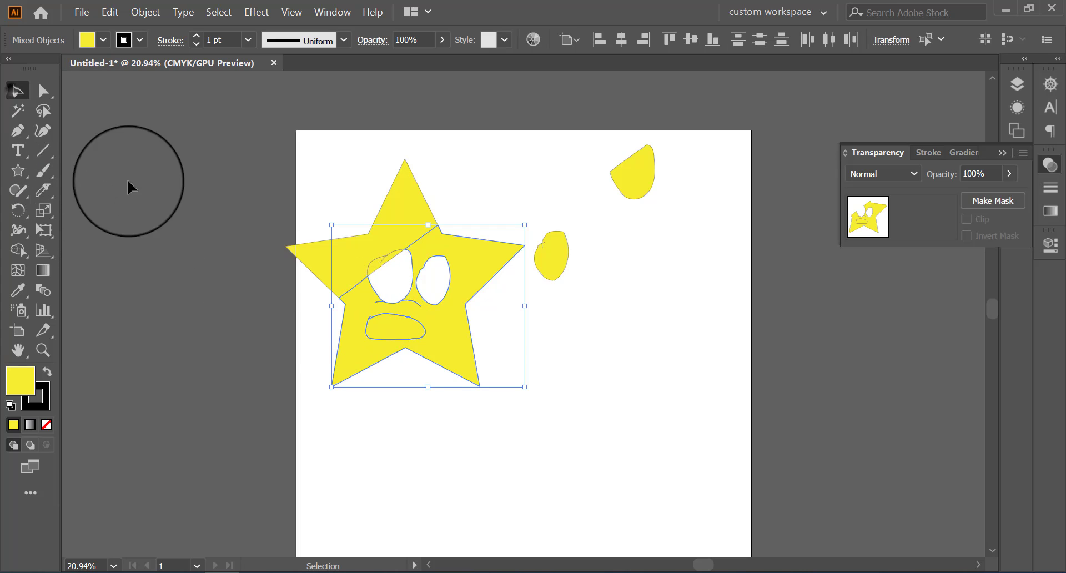
left_click_drag(389, 339, 444, 336)
left_click(466, 385)
double_click(455, 327)
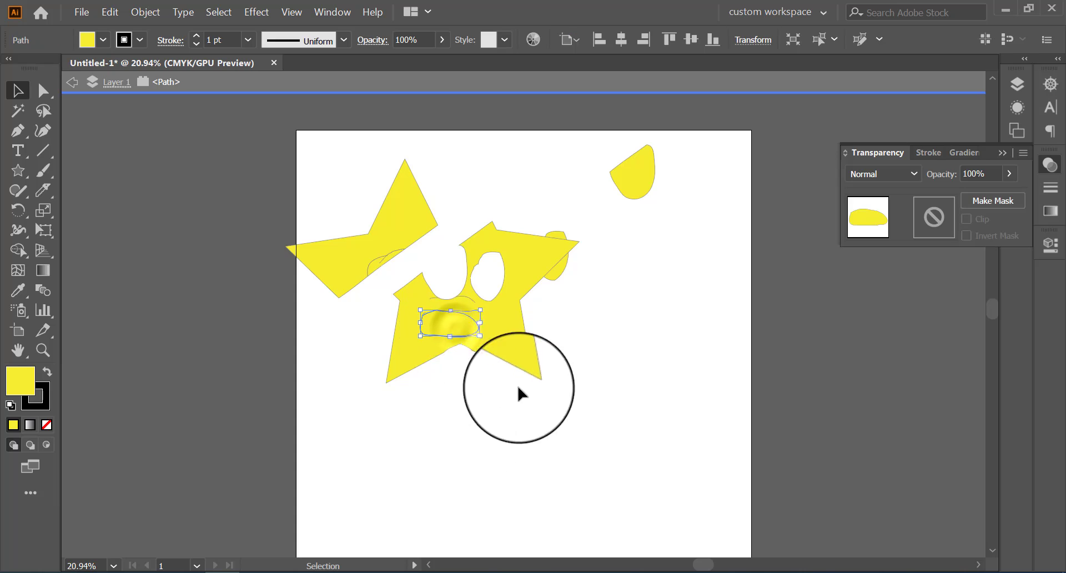
left_click(72, 82)
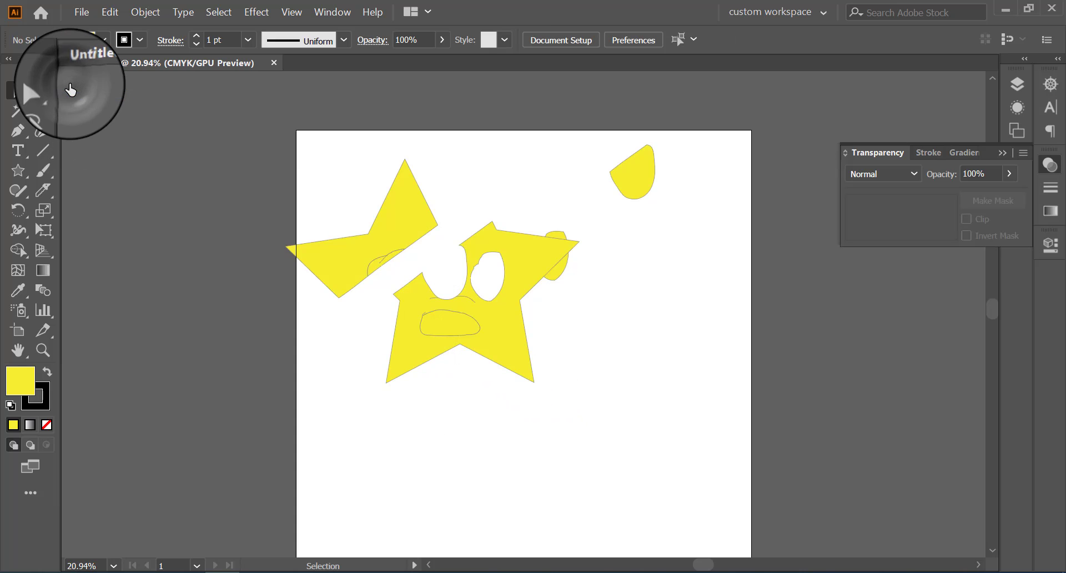
Move the mouth cut-out below the star, and move the upper star piece back against the lower one
left_click_drag(450, 333, 452, 430)
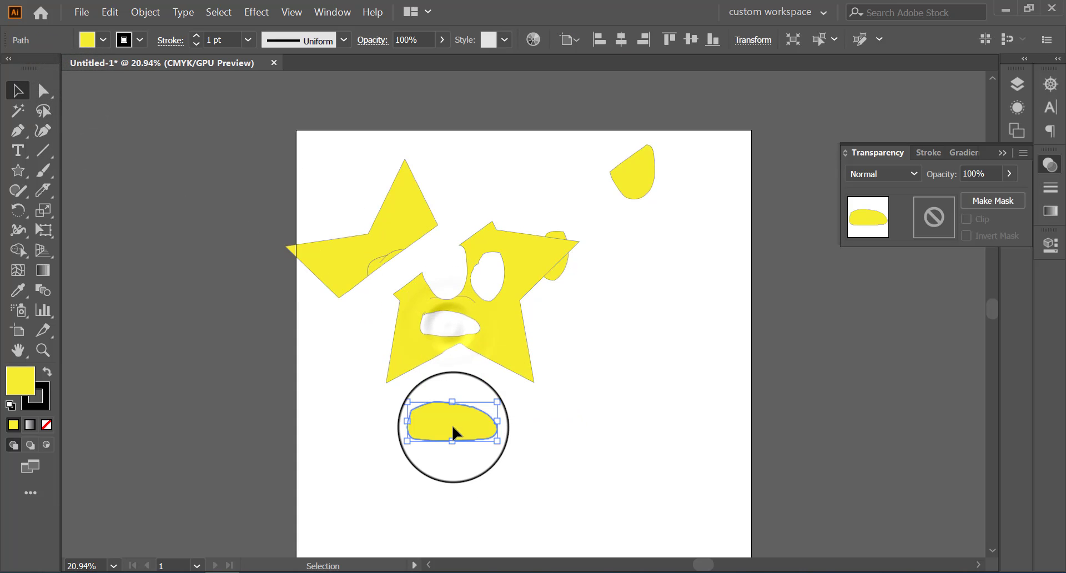
left_click(566, 452)
left_click_drag(345, 245, 402, 253)
left_click(591, 358)
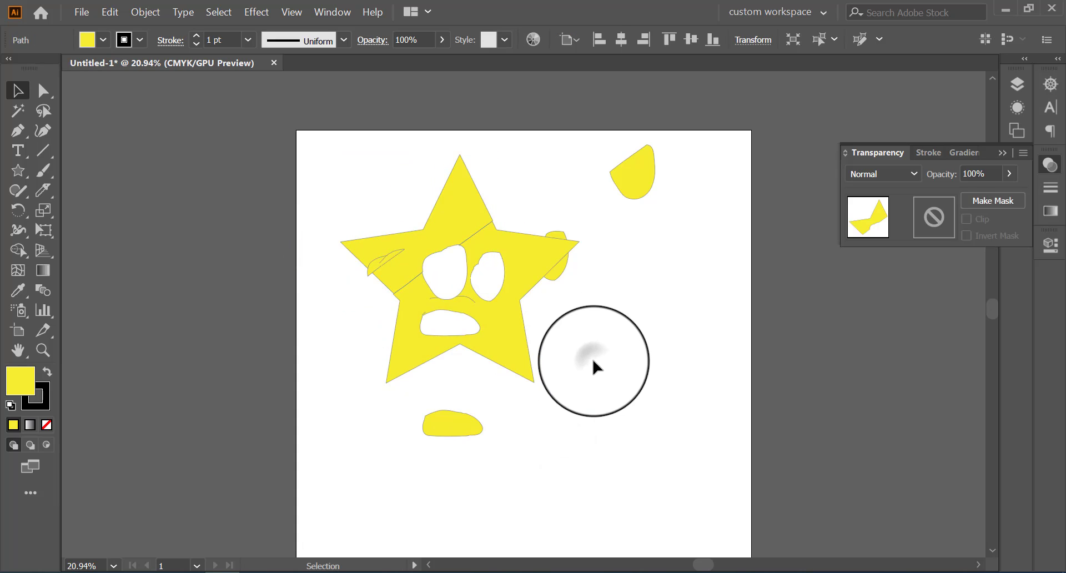
Delete the small leftover sliver, both eye cut-outs and the mouth cut-out around the star
left_click(383, 264)
key("Delete")
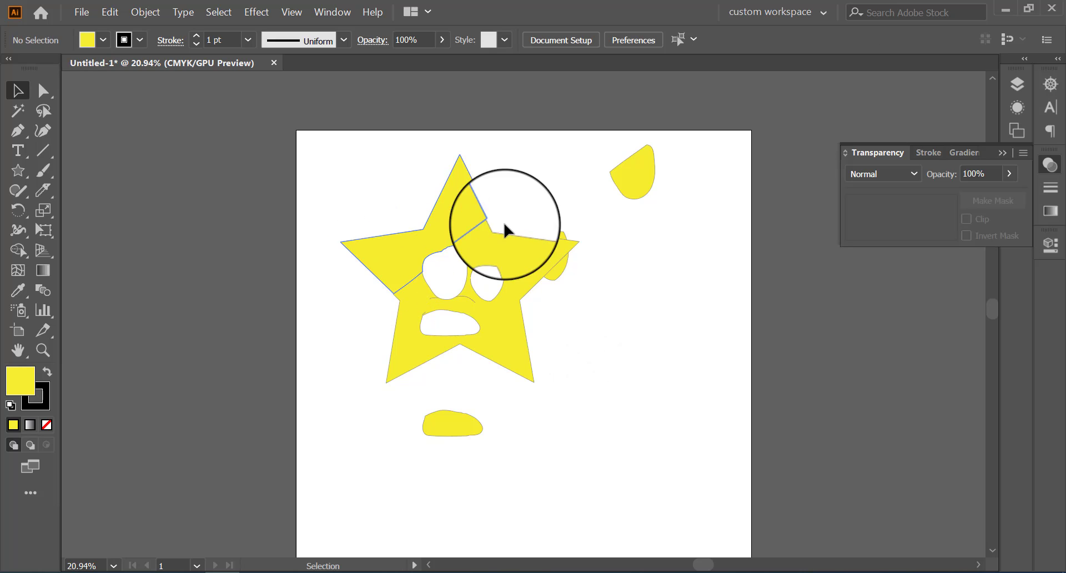
left_click(566, 263)
key("Delete")
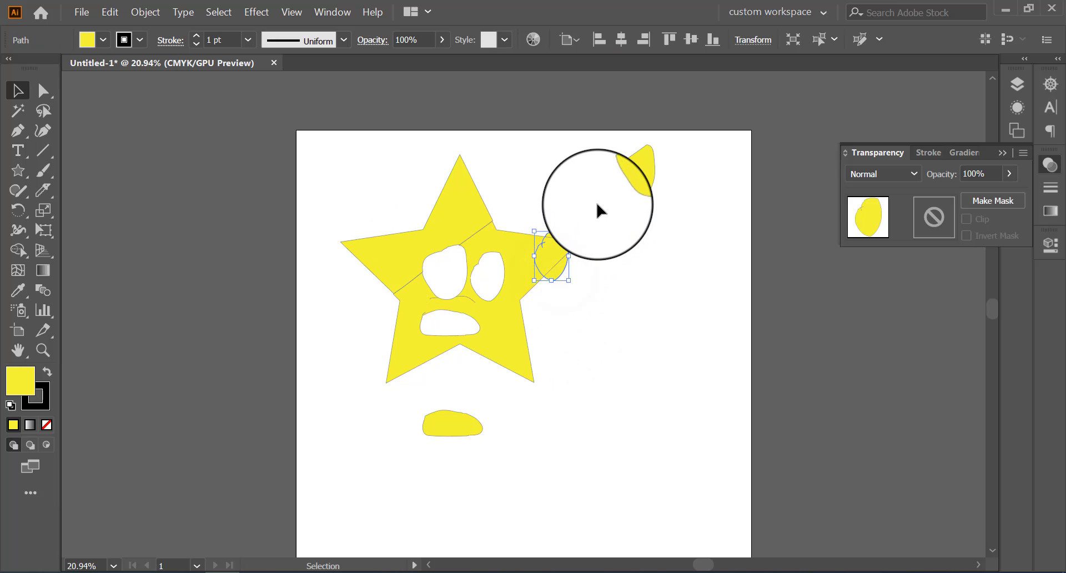
left_click(643, 194)
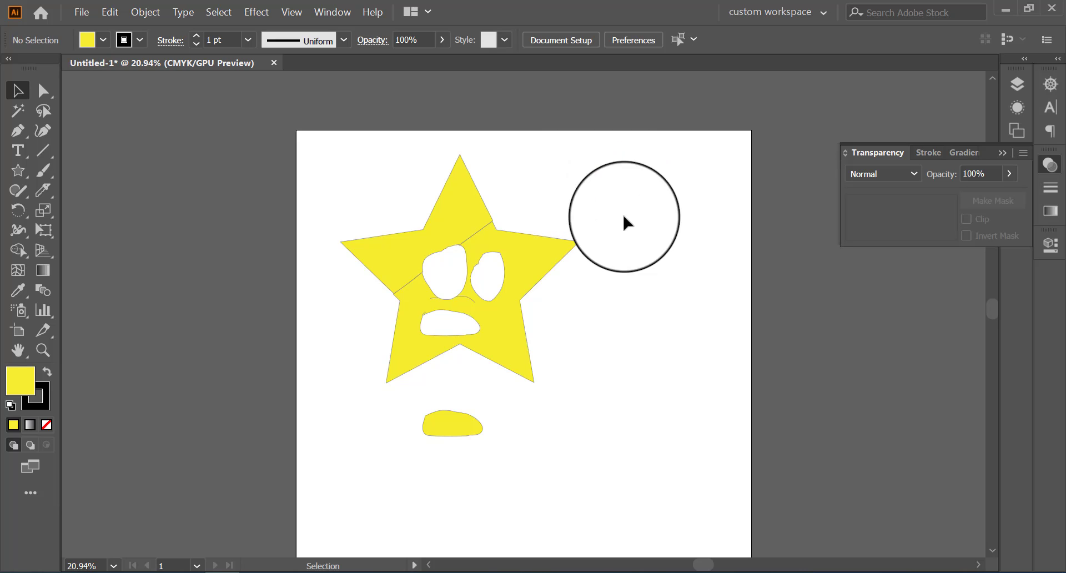
left_click_drag(375, 422, 507, 432)
key("Delete")
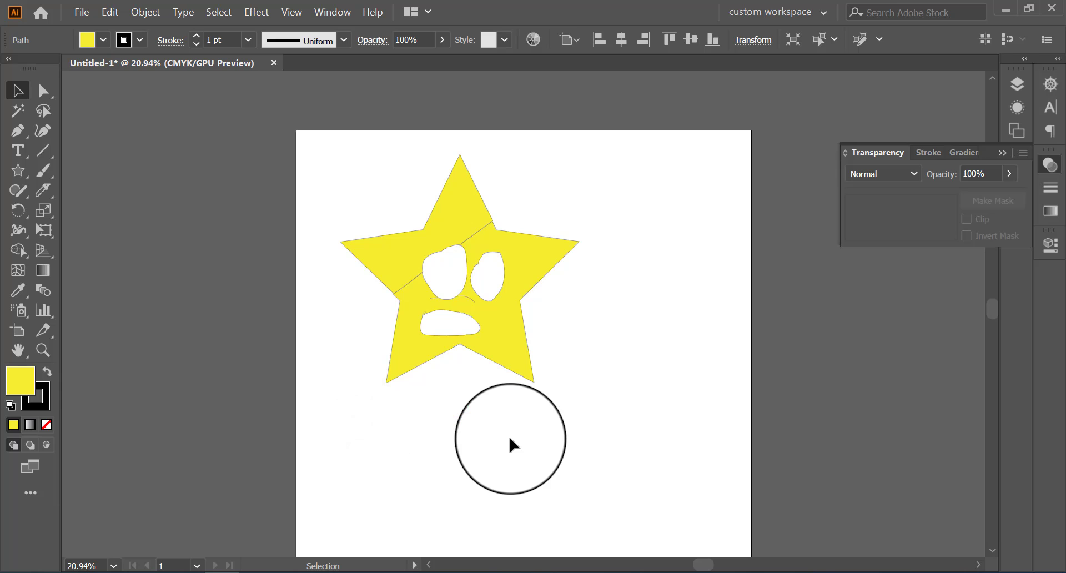
Select all the remaining pieces of the star face
left_click_drag(328, 163, 517, 426)
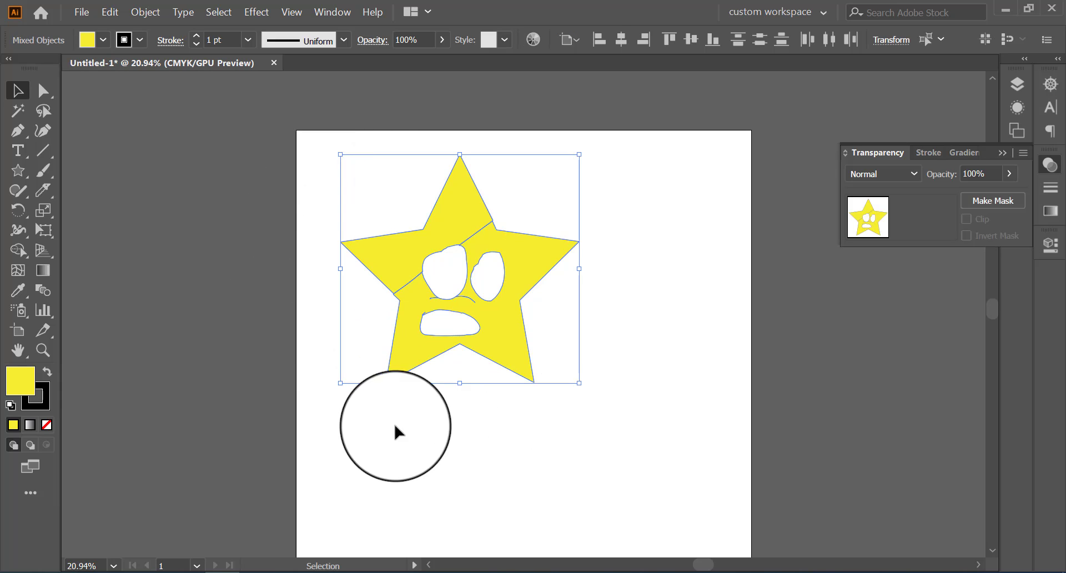